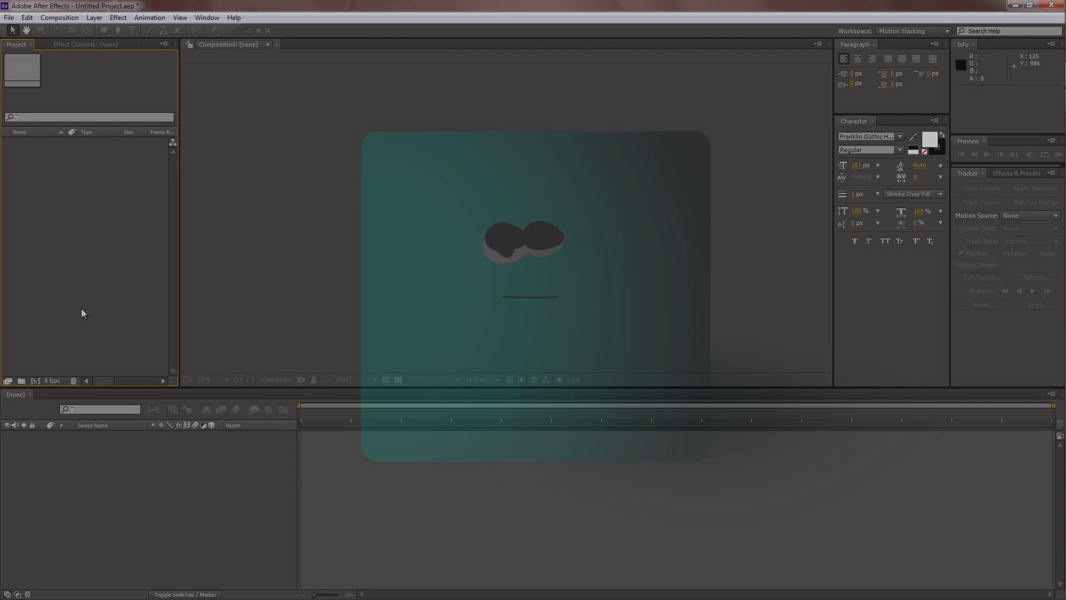
{"action": "left_click", "coordinate": [218, 276]}
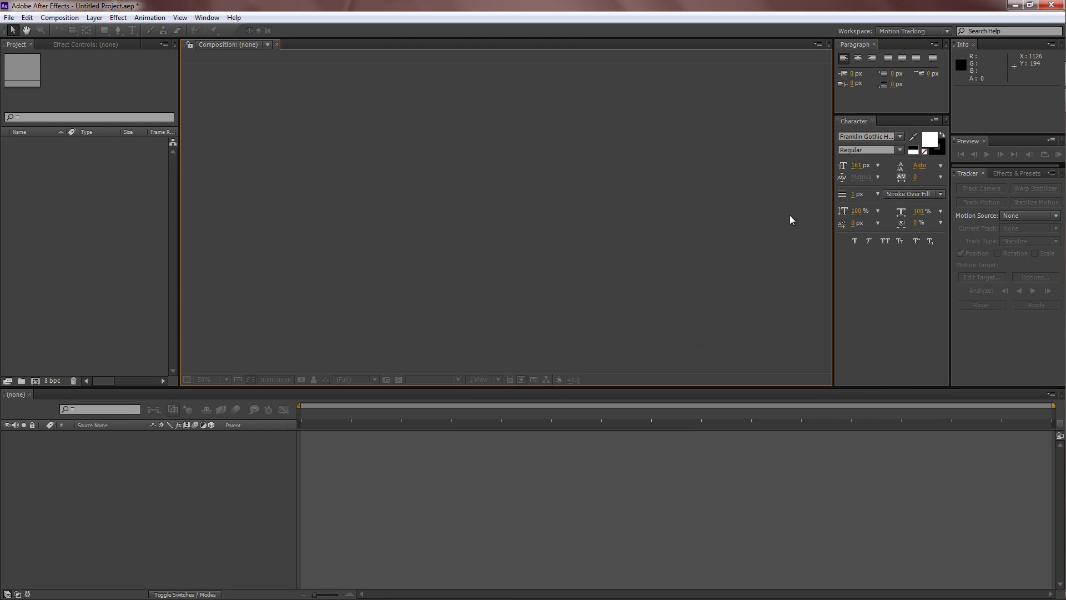
{"action": "left_click", "coordinate": [72, 317]}
{"action": "left_click", "coordinate": [171, 468]}
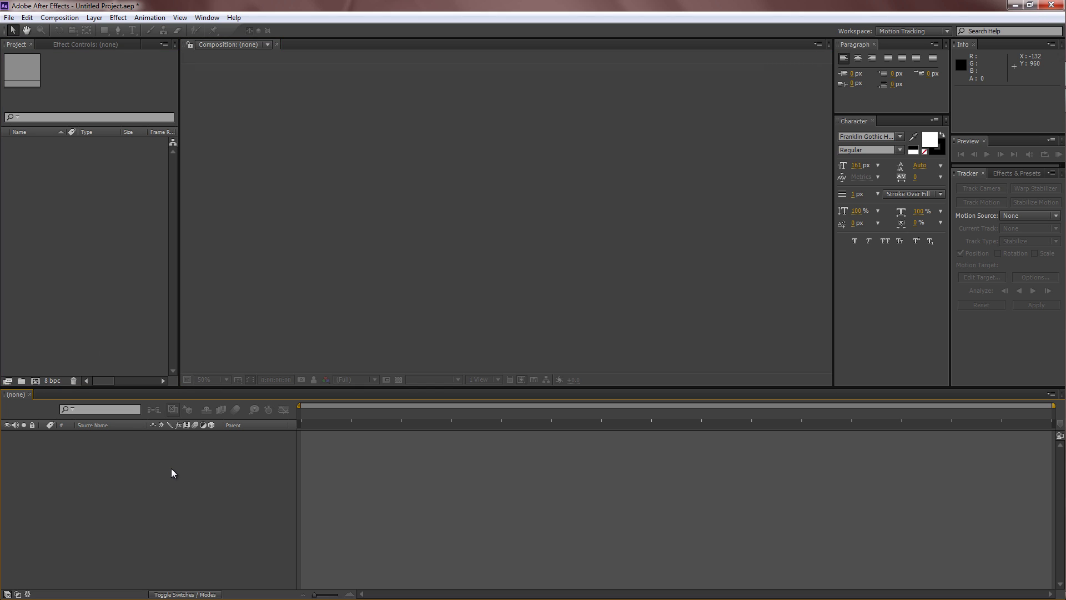
{"action": "left_click", "coordinate": [150, 320]}
{"action": "left_click", "coordinate": [258, 325]}
{"action": "left_click", "coordinate": [313, 473]}
{"action": "left_click", "coordinate": [530, 247]}
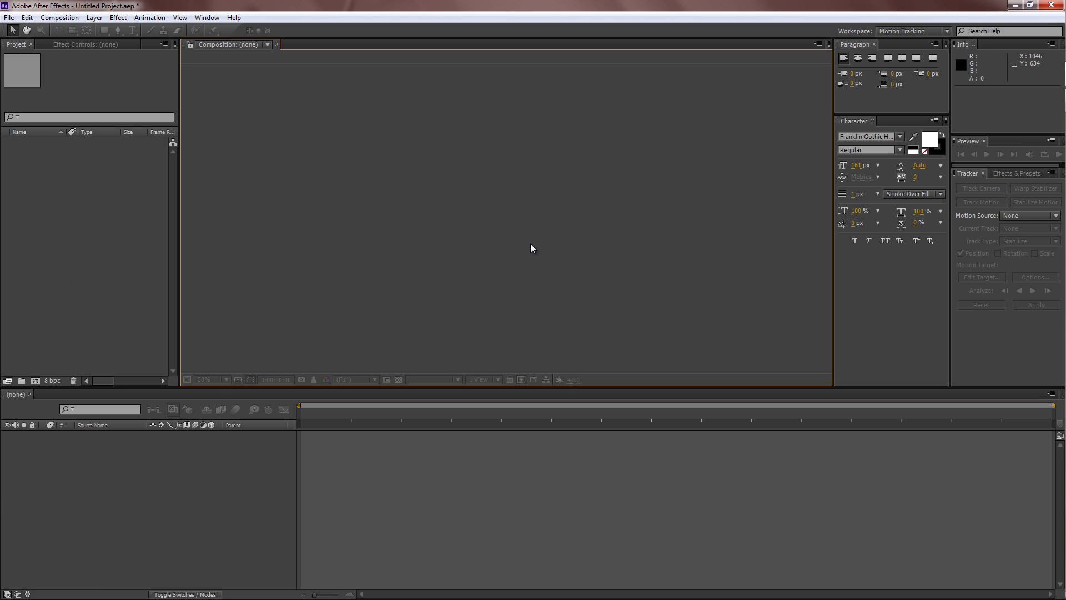
{"action": "left_click", "coordinate": [132, 300]}
{"action": "left_click", "coordinate": [219, 502]}
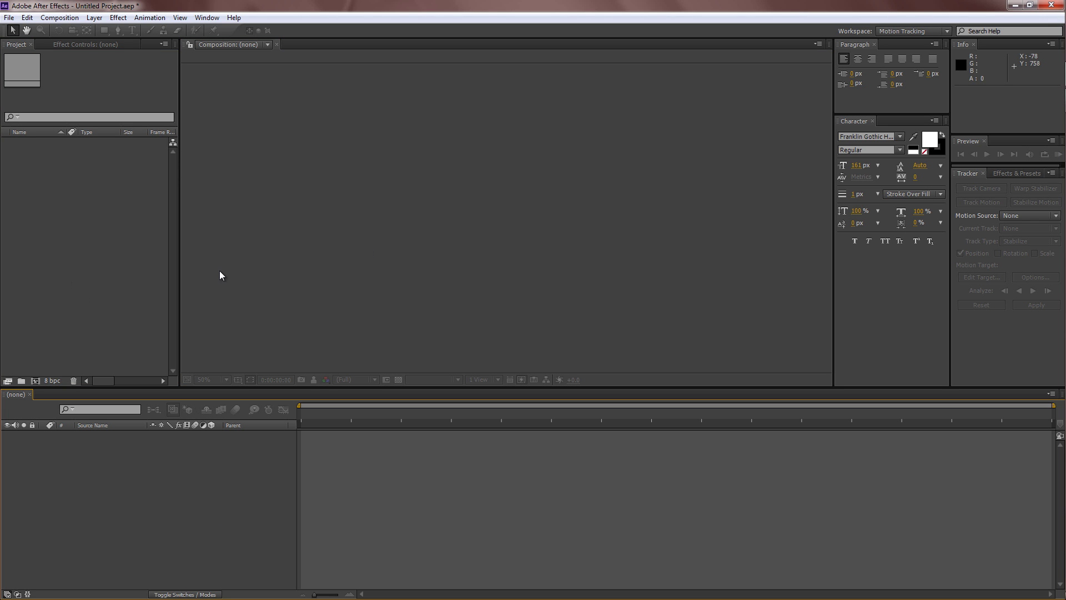
{"action": "left_click", "coordinate": [219, 272]}
{"action": "left_click", "coordinate": [174, 281]}
{"action": "left_click", "coordinate": [215, 463]}
Create a new composition named Scene 0.
{"action": "left_click", "coordinate": [60, 17]}
{"action": "left_click", "coordinate": [66, 29]}
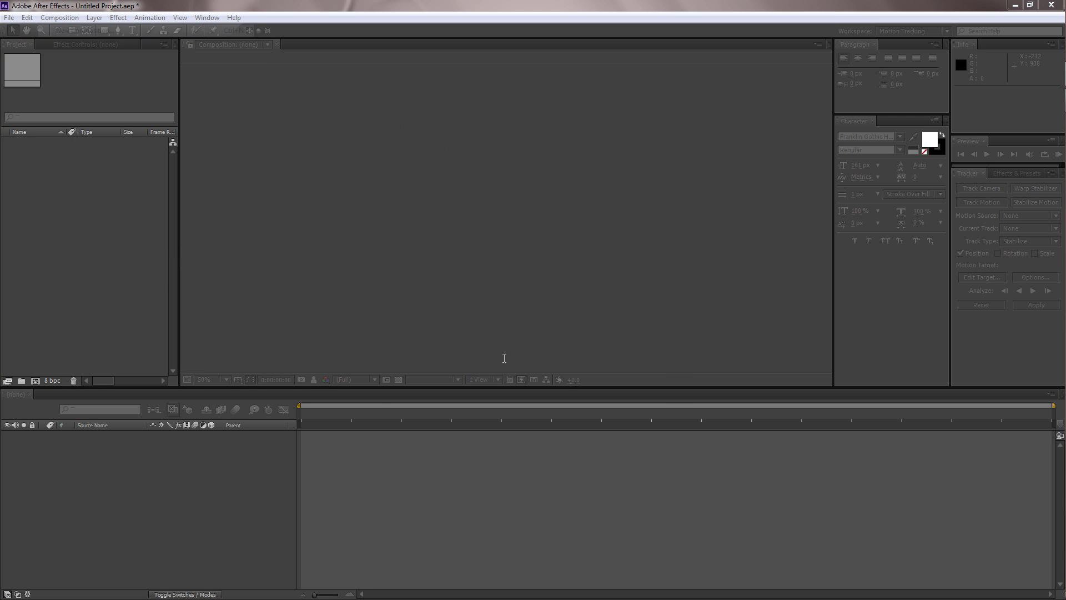
{"action": "type", "text": "Scene 0"}
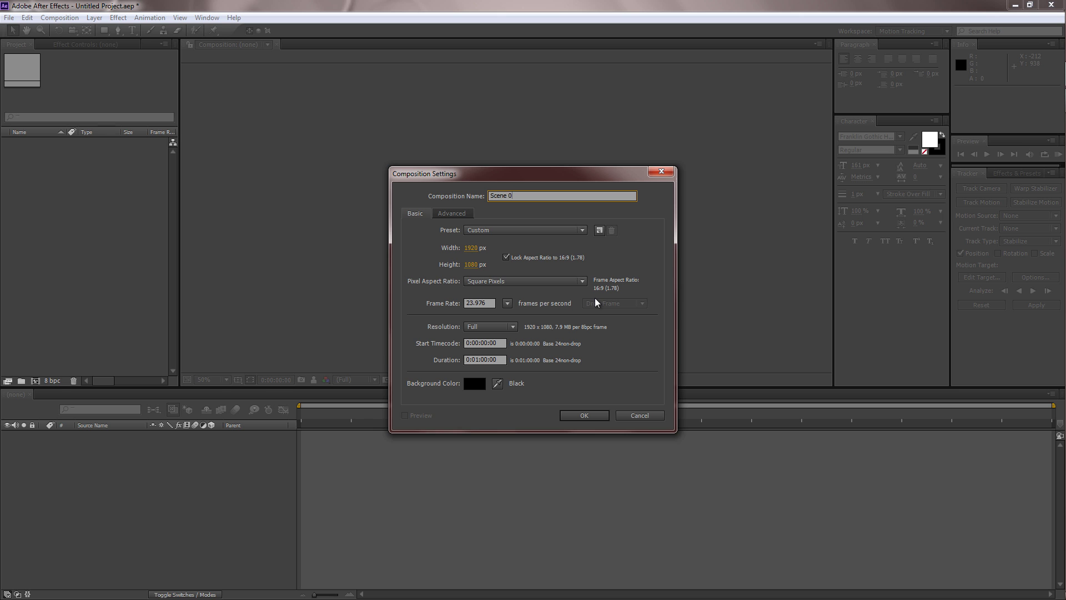
{"action": "left_click", "coordinate": [578, 415]}
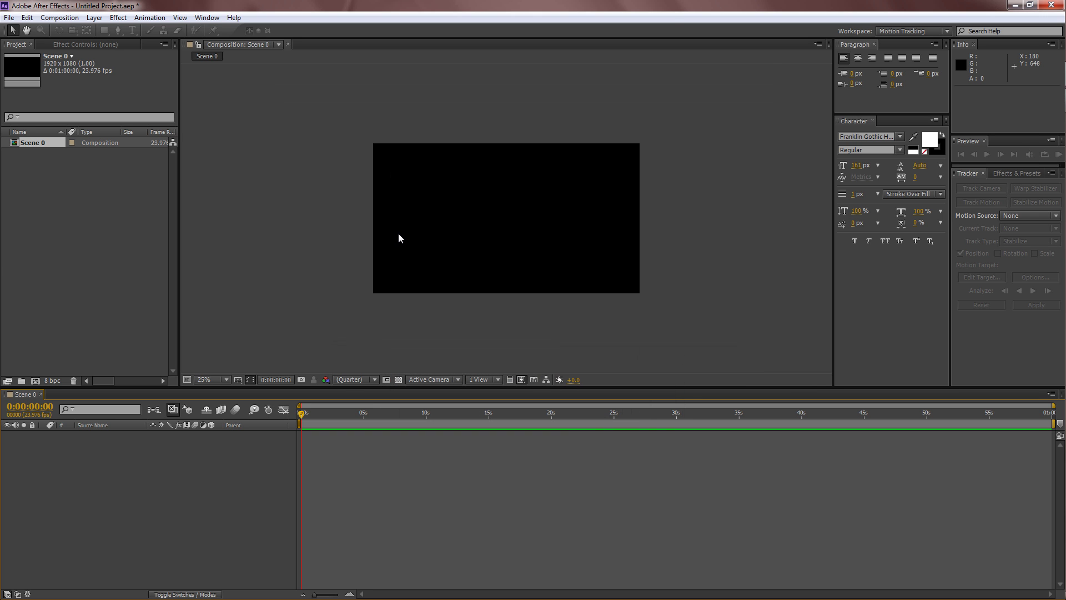
Start a new solid layer in Scene 0 and set its color to bright magenta (R 212, G 17, B 219).
{"action": "left_click", "coordinate": [94, 18]}
{"action": "mouse_move", "coordinate": [101, 32]}
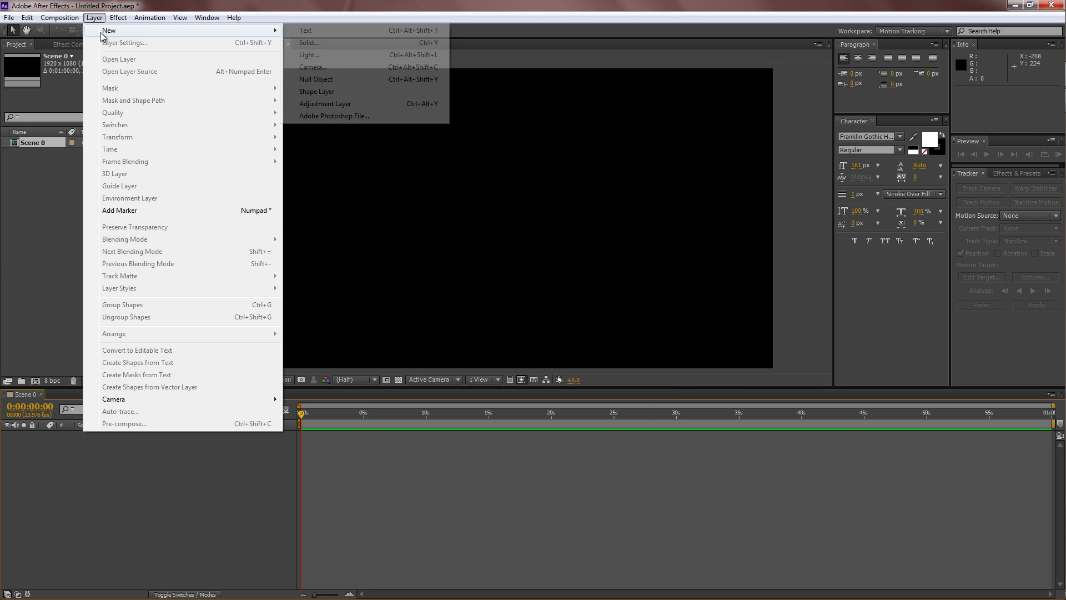
{"action": "left_click", "coordinate": [364, 43]}
{"action": "left_click", "coordinate": [525, 368]}
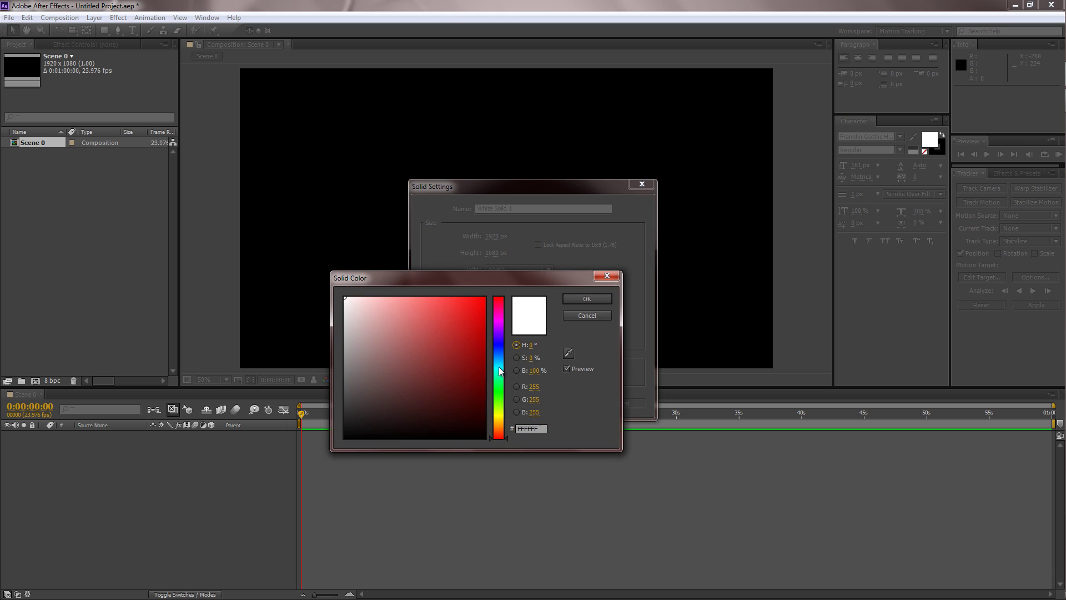
{"action": "left_click", "coordinate": [499, 367]}
{"action": "left_click", "coordinate": [499, 398]}
{"action": "left_click", "coordinate": [466, 388]}
{"action": "left_click", "coordinate": [499, 320]}
{"action": "left_click", "coordinate": [475, 317]}
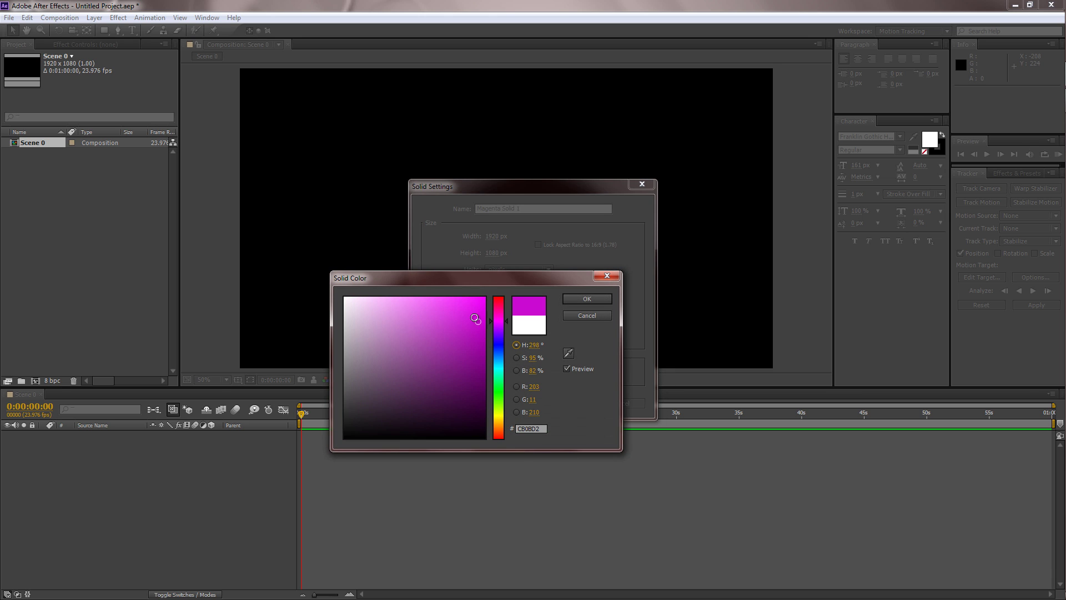
{"action": "left_click", "coordinate": [587, 299]}
Name the magenta solid BLock and create it.
{"action": "left_click", "coordinate": [546, 207]}
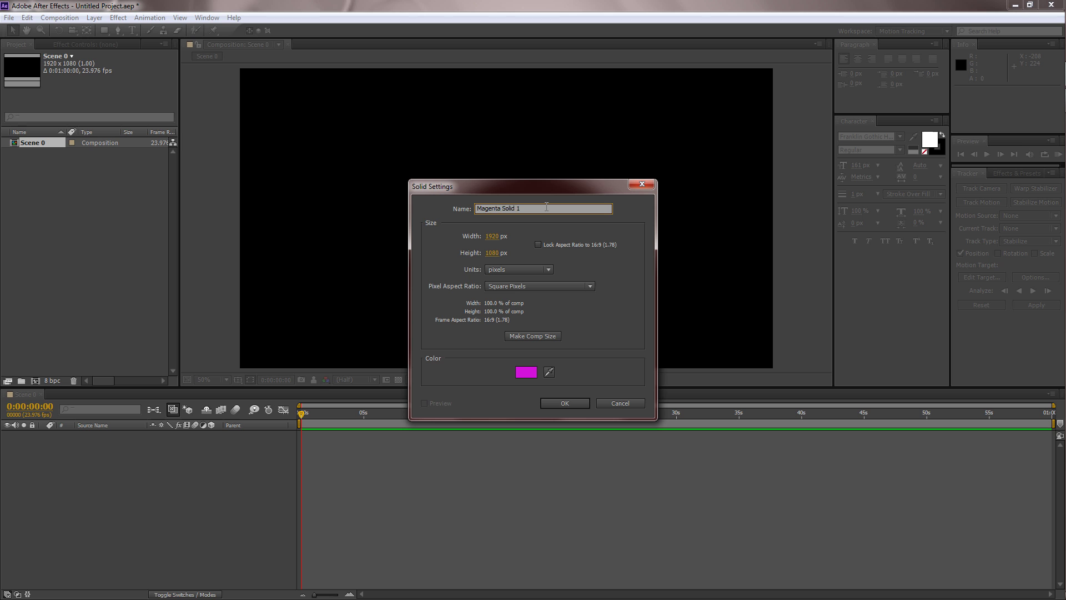
{"action": "key", "text": "ctrl+a"}
{"action": "type", "text": "BLock"}
{"action": "key", "text": "Return"}
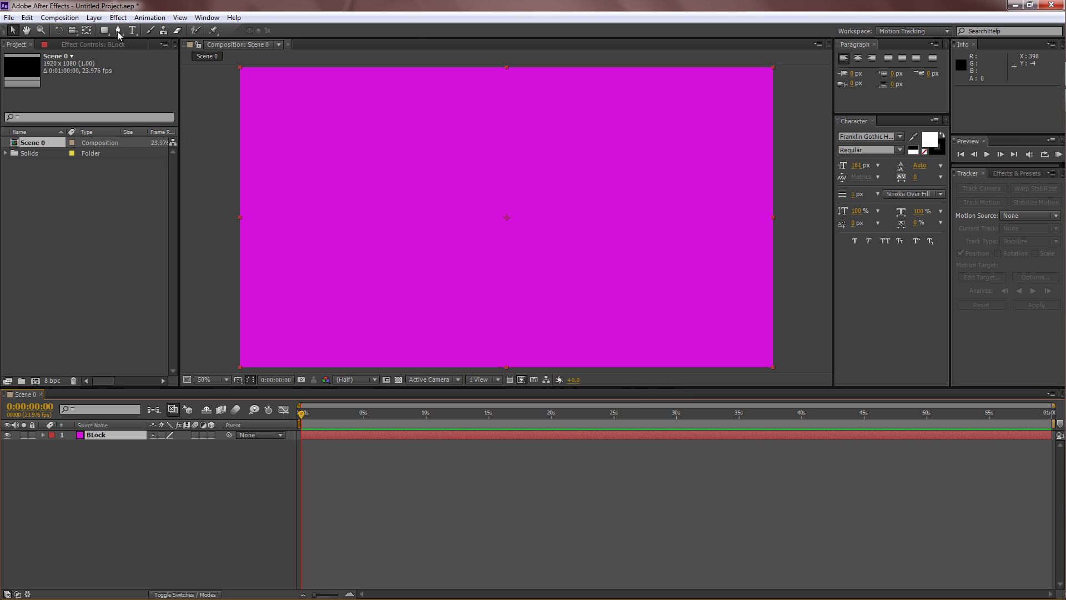
Mask the BLock solid with a square about 330 px wide, left of the composition's center.
{"action": "left_click", "coordinate": [104, 30]}
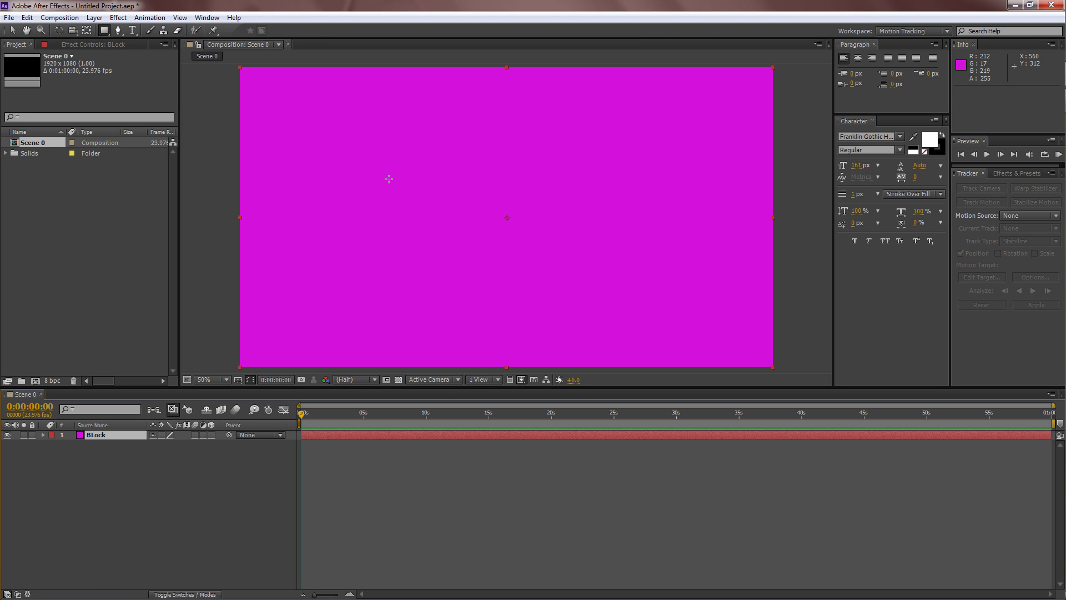
{"action": "left_click_drag", "start_coordinate": [388, 179], "coordinate": [480, 271]}
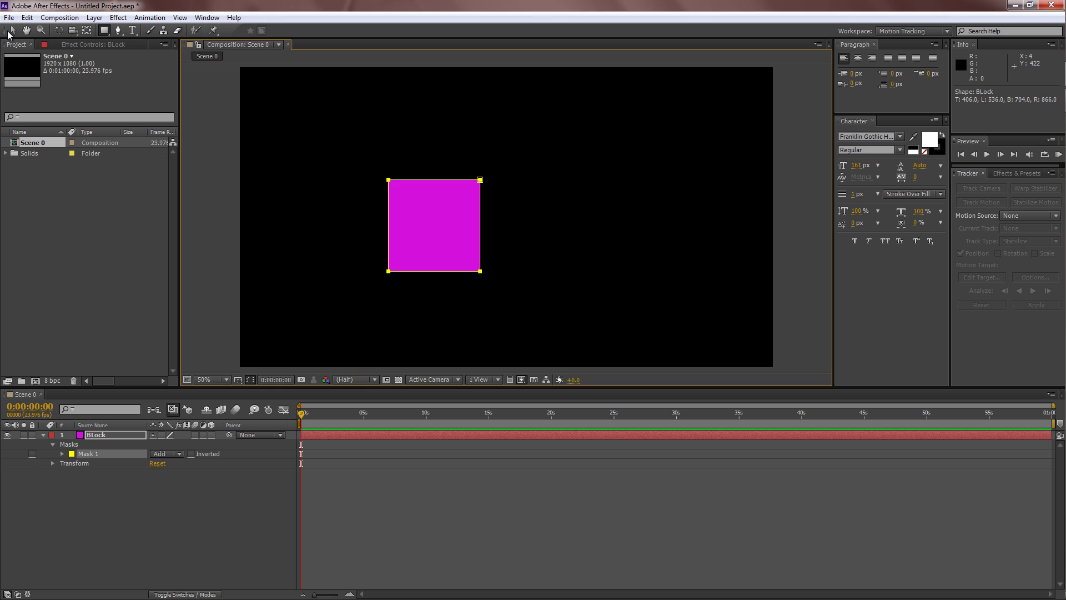
{"action": "left_click", "coordinate": [10, 31]}
Move the BLock layer to about position 1142, 578 so the square sits near the composition's center, and deselect it.
{"action": "left_click_drag", "start_coordinate": [451, 238], "coordinate": [488, 246]}
{"action": "left_click", "coordinate": [436, 276]}
{"action": "left_click", "coordinate": [474, 257]}
{"action": "left_click", "coordinate": [390, 258]}
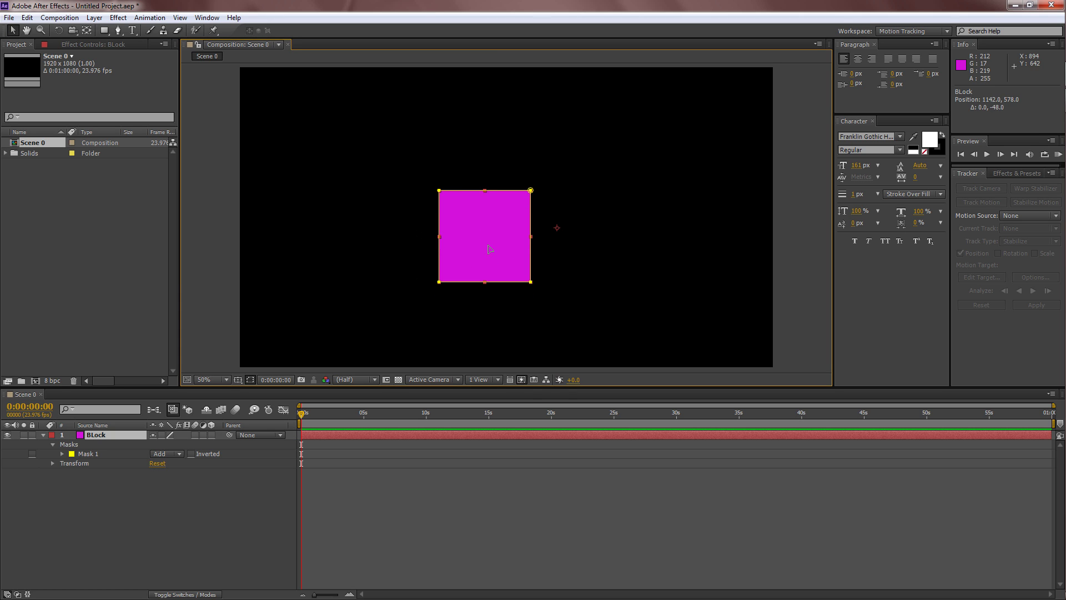
{"action": "left_click", "coordinate": [408, 253]}
{"action": "scroll", "coordinate": [444, 230], "scroll_direction": "up", "scroll_amount": 1}
{"action": "scroll", "coordinate": [444, 230], "scroll_direction": "down", "scroll_amount": 1}
{"action": "scroll", "coordinate": [480, 278], "scroll_direction": "up", "scroll_amount": 1}
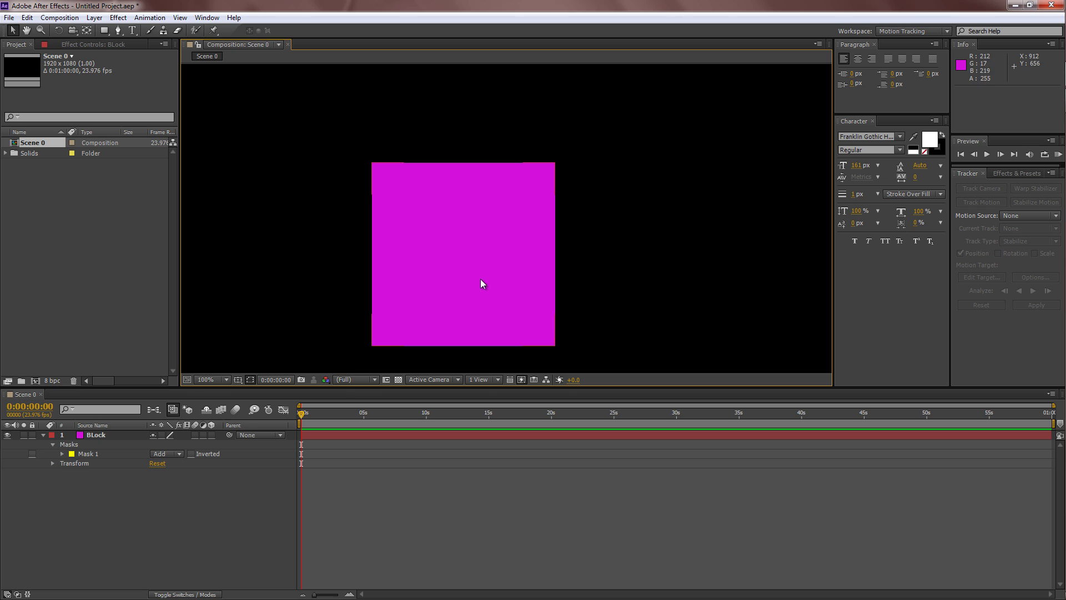
{"action": "key", "text": "comma"}
{"action": "key", "text": "period"}
Create a second composition named Eyes.
{"action": "left_click", "coordinate": [59, 18]}
{"action": "left_click", "coordinate": [80, 30]}
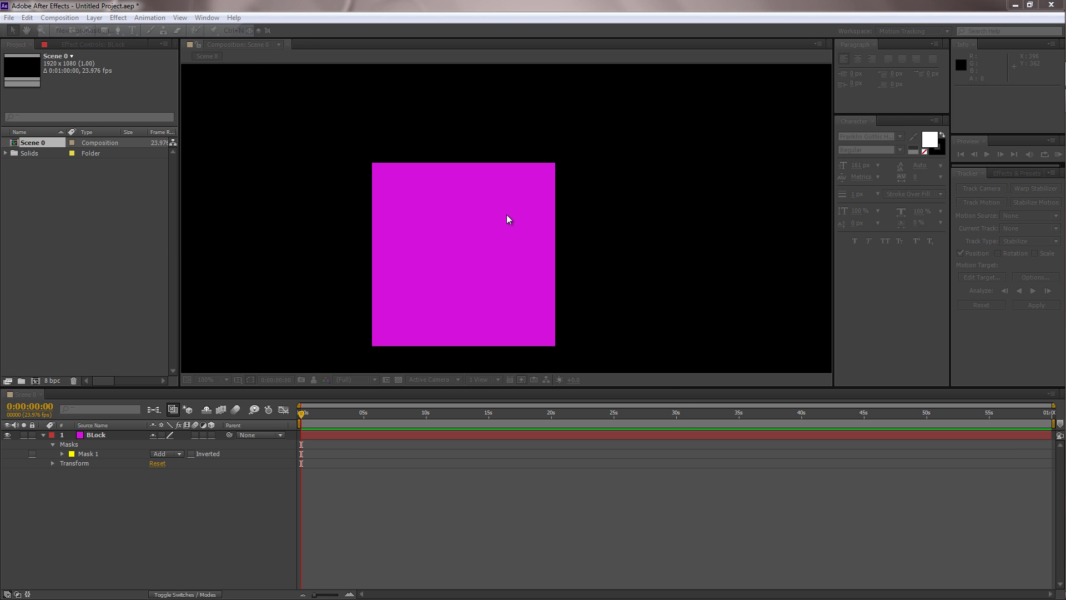
{"action": "type", "text": "Eyes"}
{"action": "key", "text": "Return"}
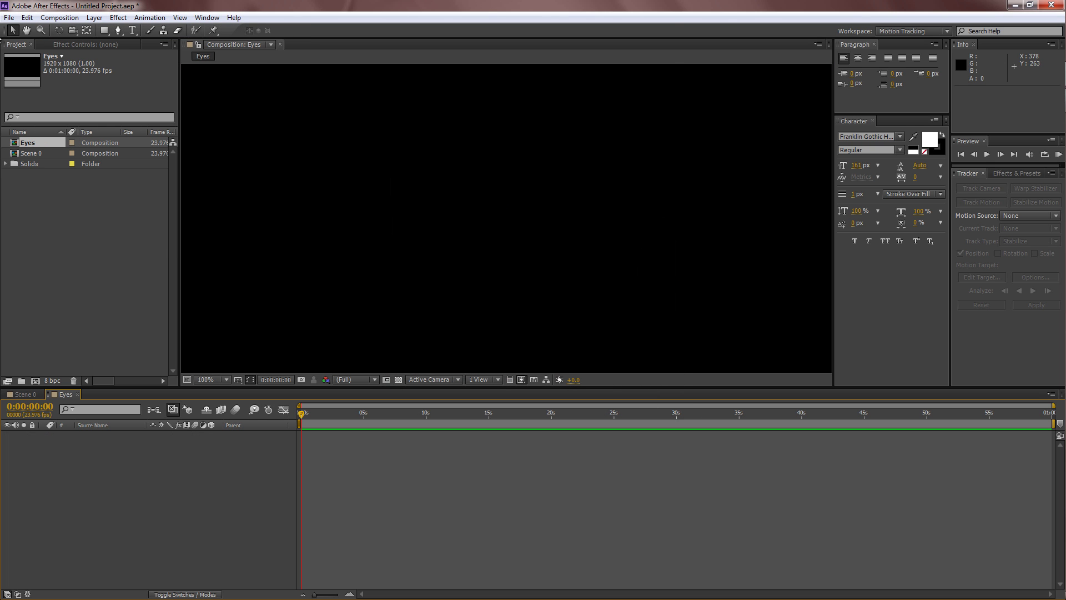
Add a full-size white (FFFFFF) solid layer to the Eyes composition.
{"action": "left_click", "coordinate": [95, 17]}
{"action": "mouse_move", "coordinate": [166, 28]}
{"action": "left_click", "coordinate": [361, 40]}
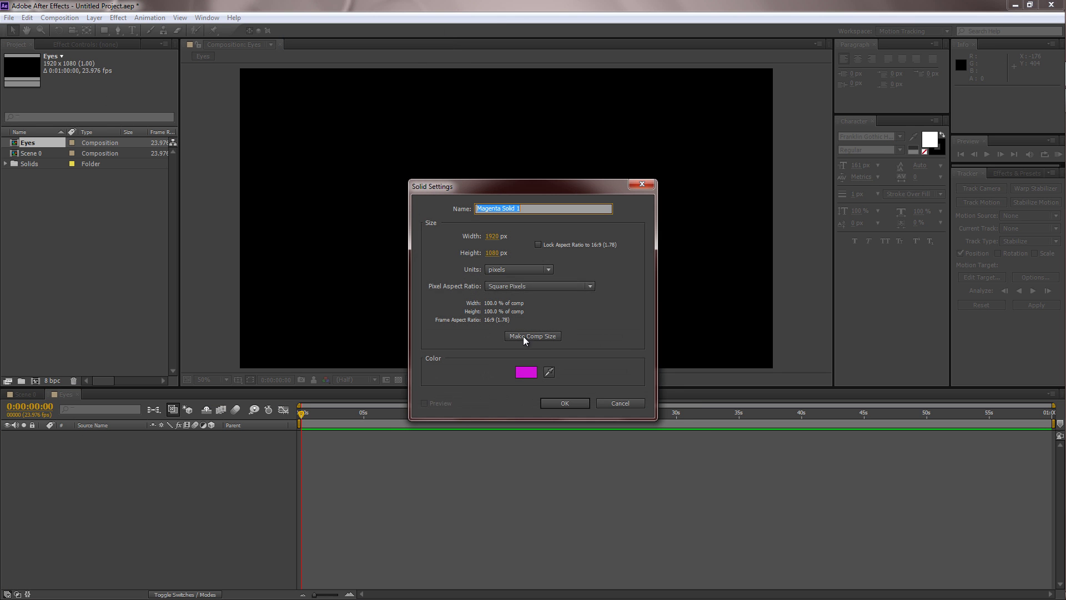
{"action": "left_click", "coordinate": [521, 376]}
{"action": "left_click_drag", "start_coordinate": [409, 357], "coordinate": [343, 297]}
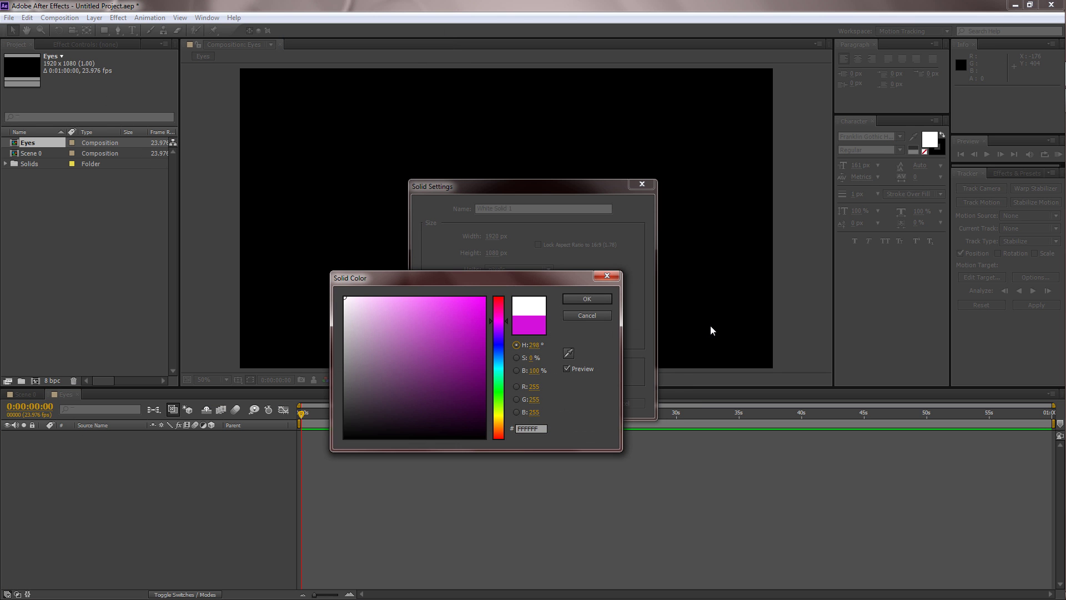
{"action": "left_click", "coordinate": [589, 298]}
{"action": "mouse_move", "coordinate": [519, 189]}
{"action": "left_mouse_down"}
{"action": "mouse_move", "coordinate": [514, 199]}
{"action": "mouse_move", "coordinate": [524, 152]}
{"action": "left_mouse_up"}
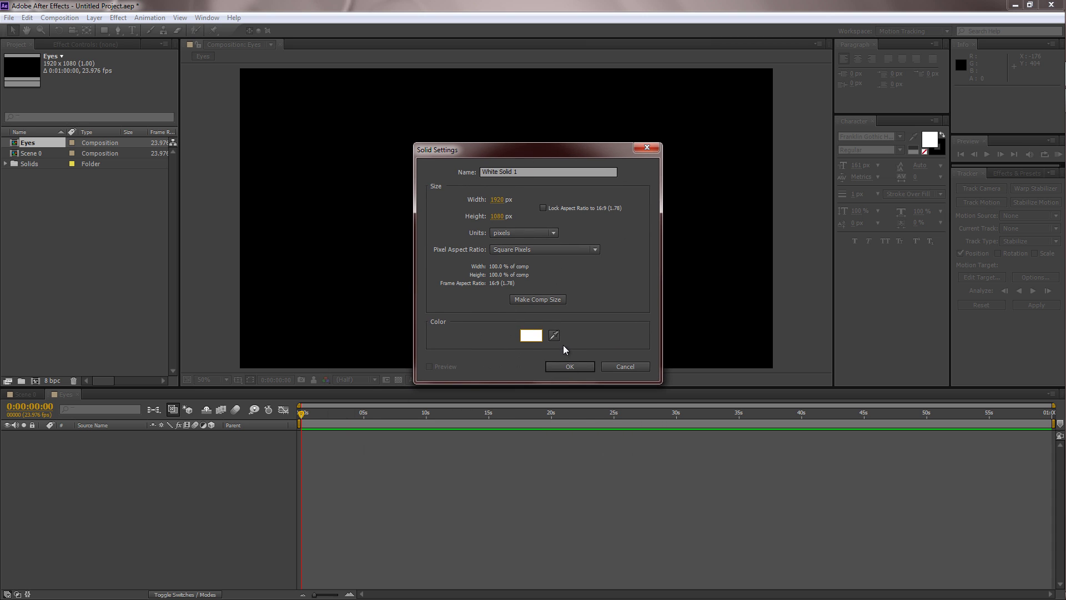
{"action": "left_click", "coordinate": [568, 365]}
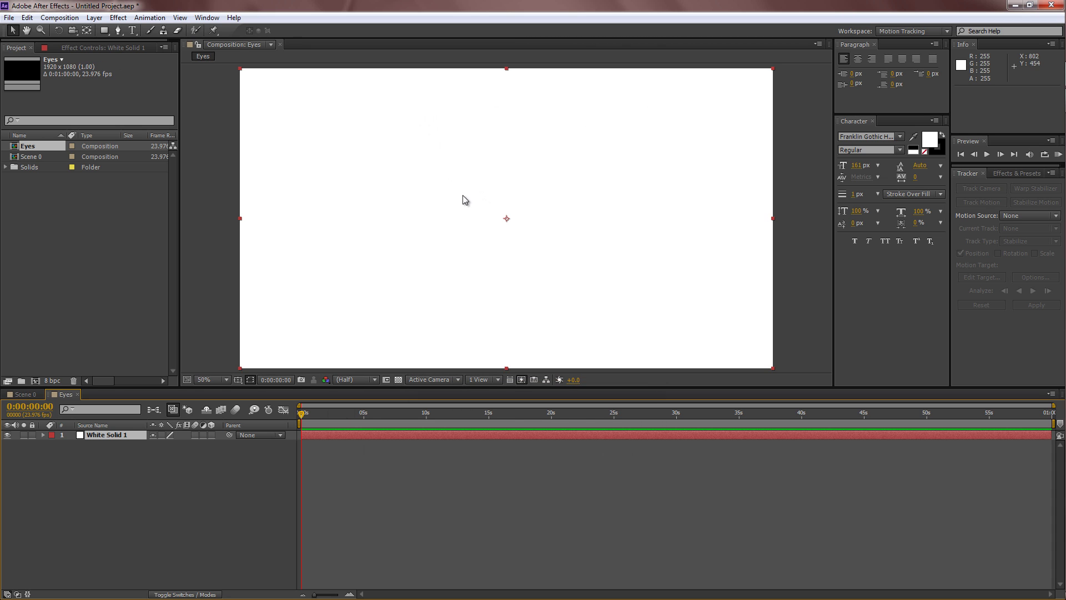
Draw an elliptical mask about 116 px wide and 106 px tall on the white solid for the first eye.
{"action": "left_click", "coordinate": [111, 33]}
{"action": "key", "text": "q"}
{"action": "left_click_drag", "start_coordinate": [370, 181], "coordinate": [402, 212]}
{"action": "key", "text": "v"}
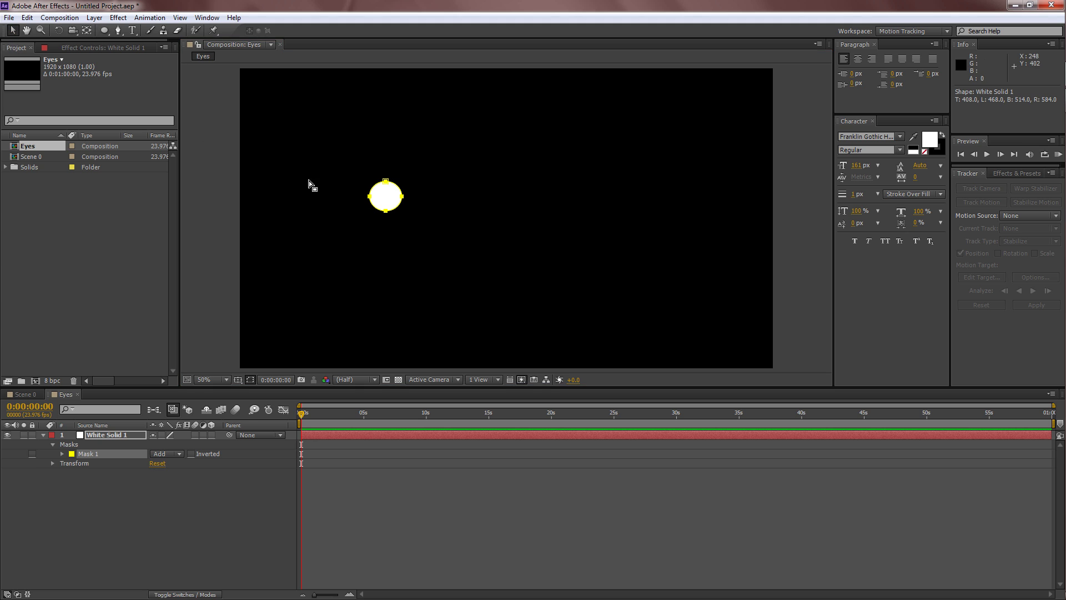
Move the white eye closer to the composition's center and reshape its mask vertices into a taller, narrower egg shape.
{"action": "left_click", "coordinate": [361, 215]}
{"action": "double_click", "coordinate": [390, 202]}
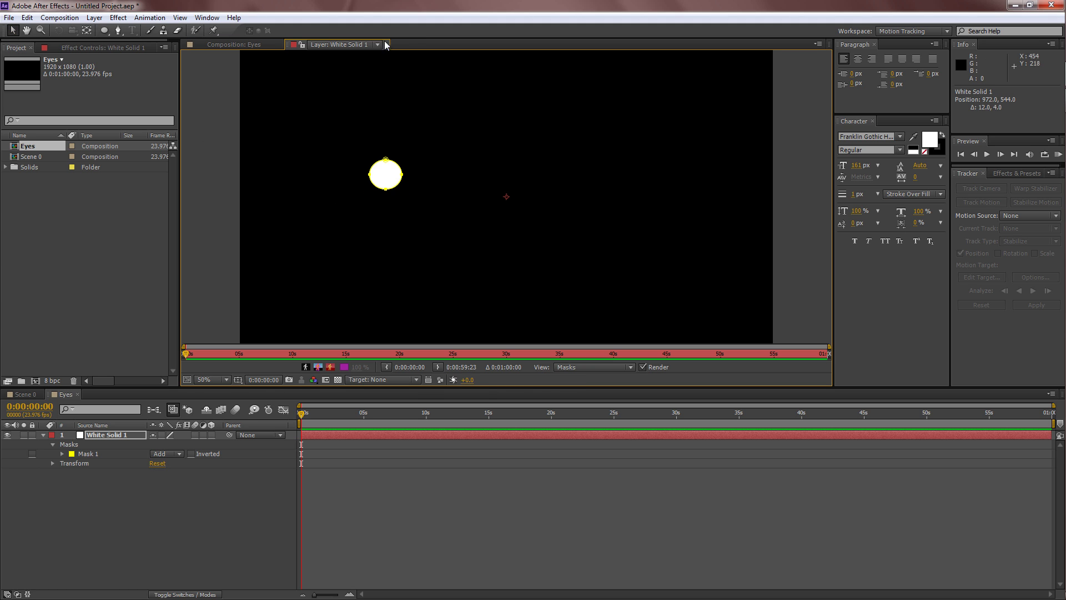
{"action": "left_click", "coordinate": [387, 45]}
{"action": "key", "text": "period"}
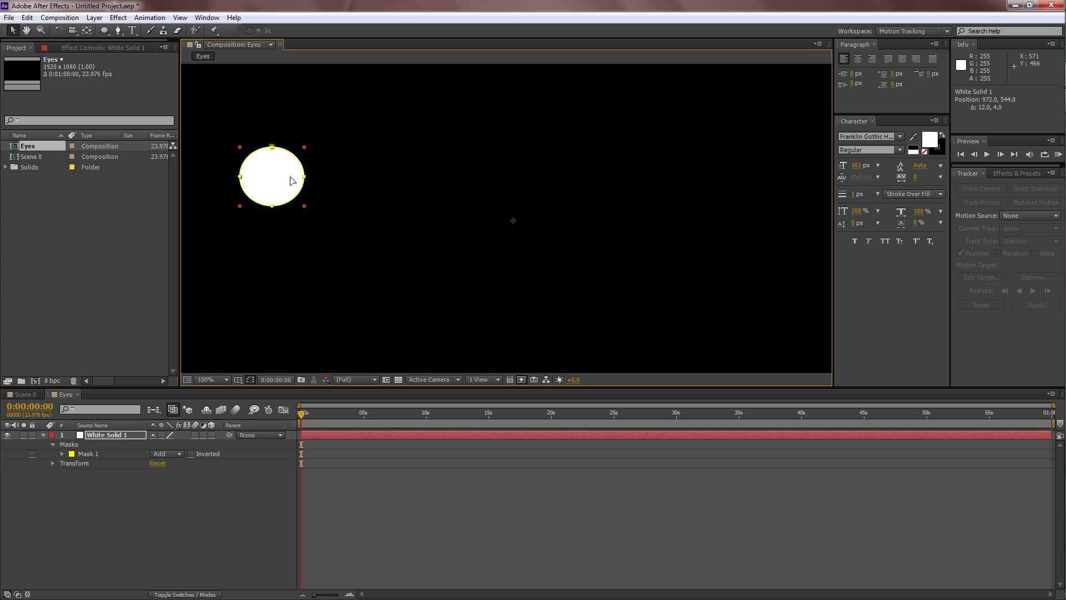
{"action": "left_click_drag", "start_coordinate": [290, 180], "coordinate": [375, 244]}
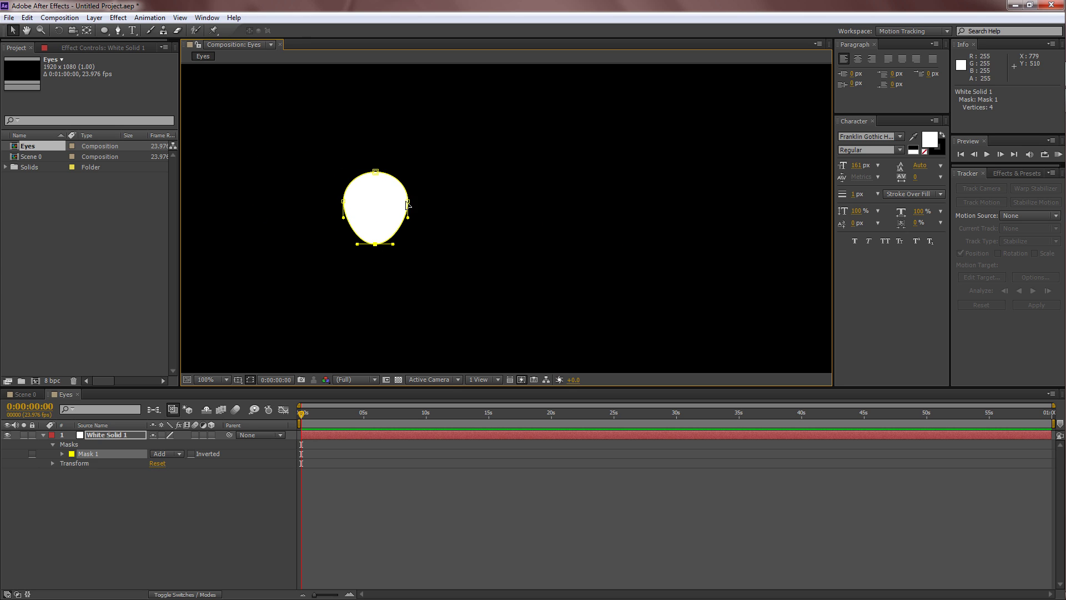
{"action": "left_click_drag", "start_coordinate": [409, 202], "coordinate": [346, 201]}
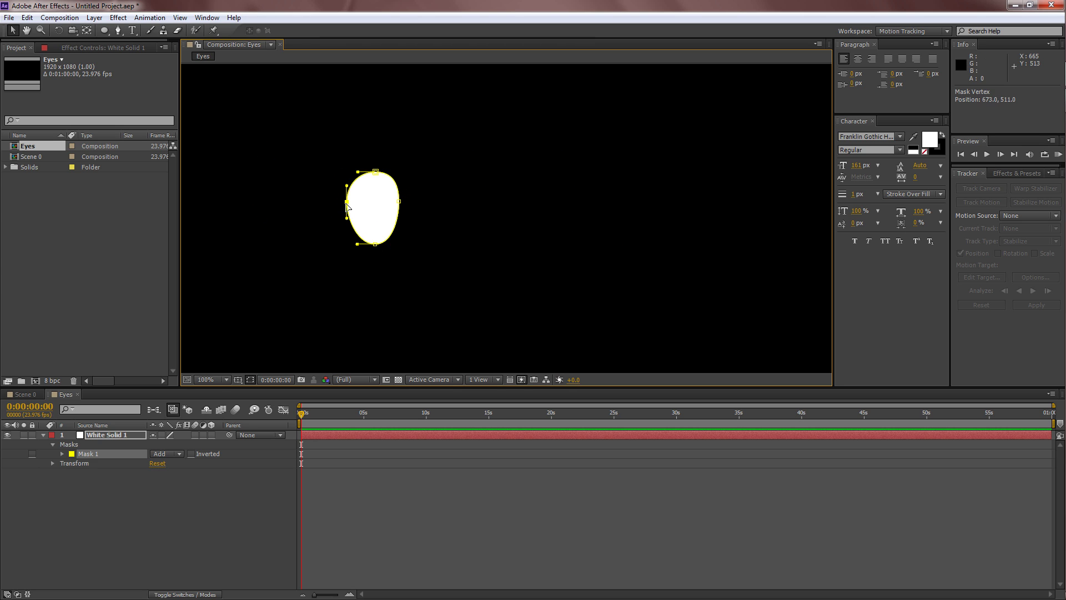
Add a vertex to the eye mask's lower right edge with the Pen tool to bend the outline into a bean shape.
{"action": "left_click", "coordinate": [118, 30]}
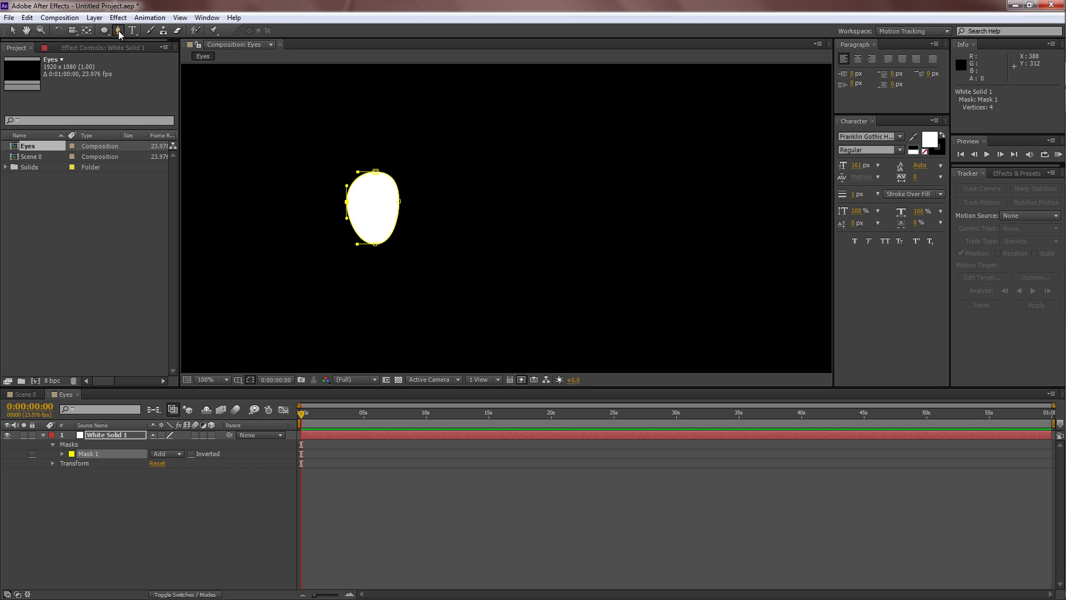
{"action": "left_click_drag", "start_coordinate": [393, 231], "coordinate": [398, 202]}
{"action": "left_click", "coordinate": [13, 30]}
{"action": "left_click", "coordinate": [271, 203]}
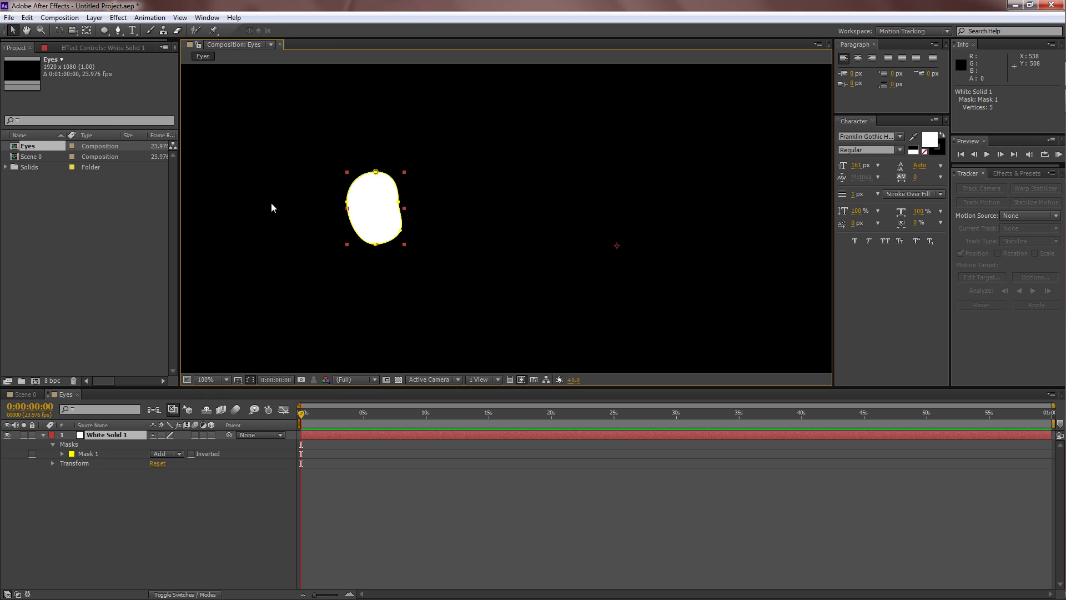
{"action": "left_click", "coordinate": [271, 204]}
{"action": "scroll", "coordinate": [411, 255], "scroll_direction": "down", "scroll_amount": 1}
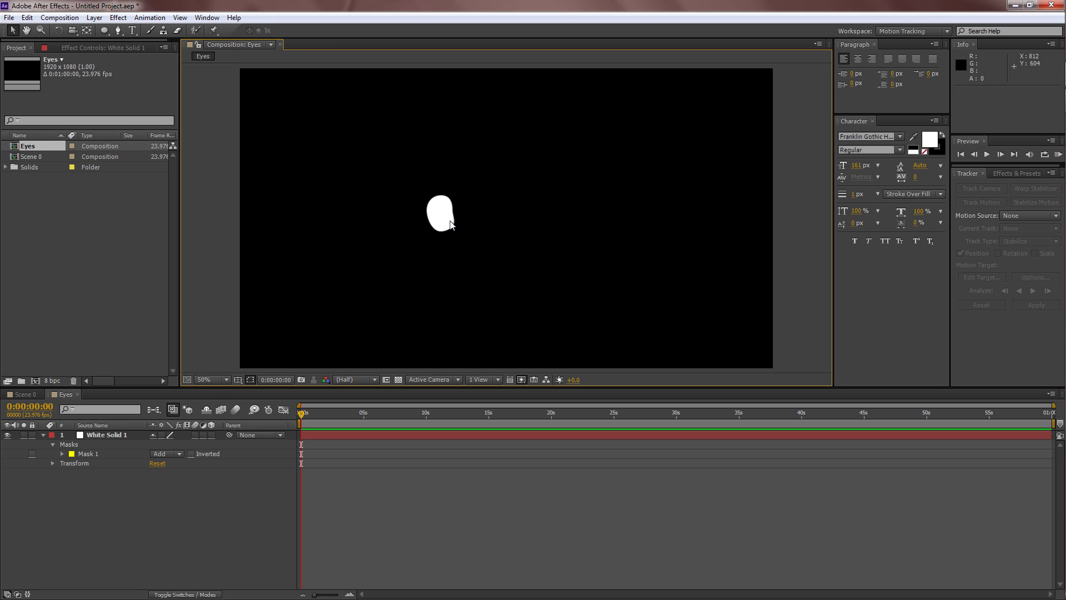
Add a full-size black (000000) solid above the white eye, hide it and keep it selected.
{"action": "left_click", "coordinate": [95, 17]}
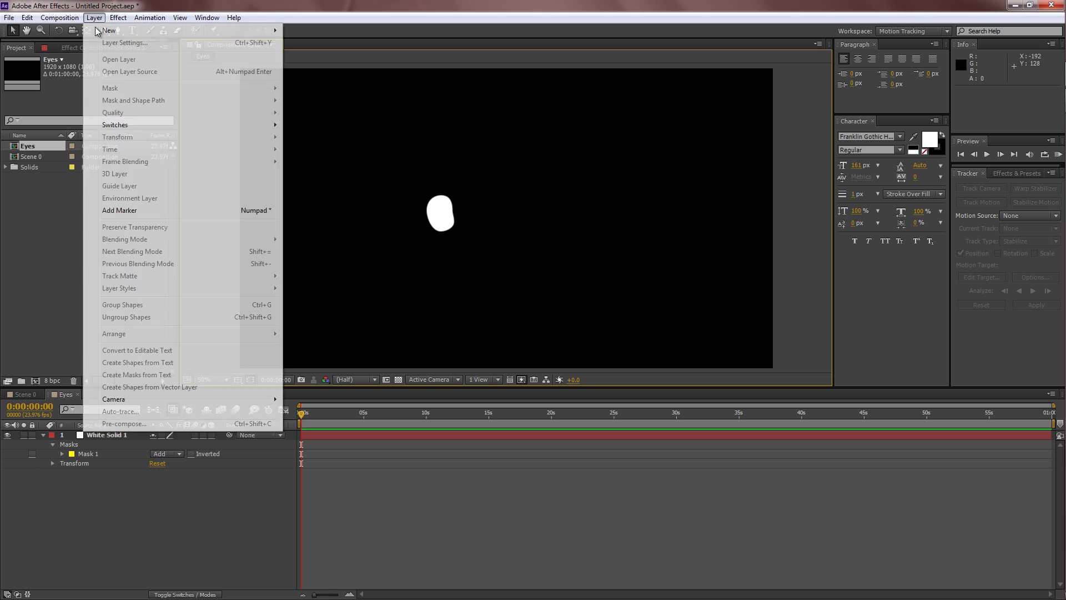
{"action": "mouse_move", "coordinate": [267, 28]}
{"action": "left_click", "coordinate": [303, 50]}
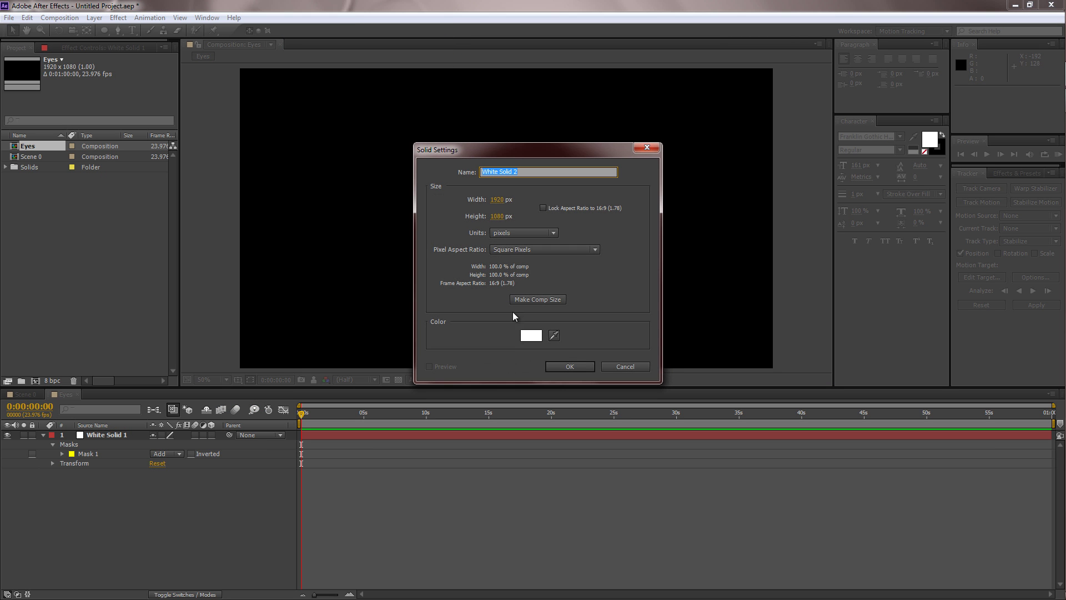
{"action": "left_click", "coordinate": [529, 337]}
{"action": "left_click_drag", "start_coordinate": [423, 387], "coordinate": [276, 455]}
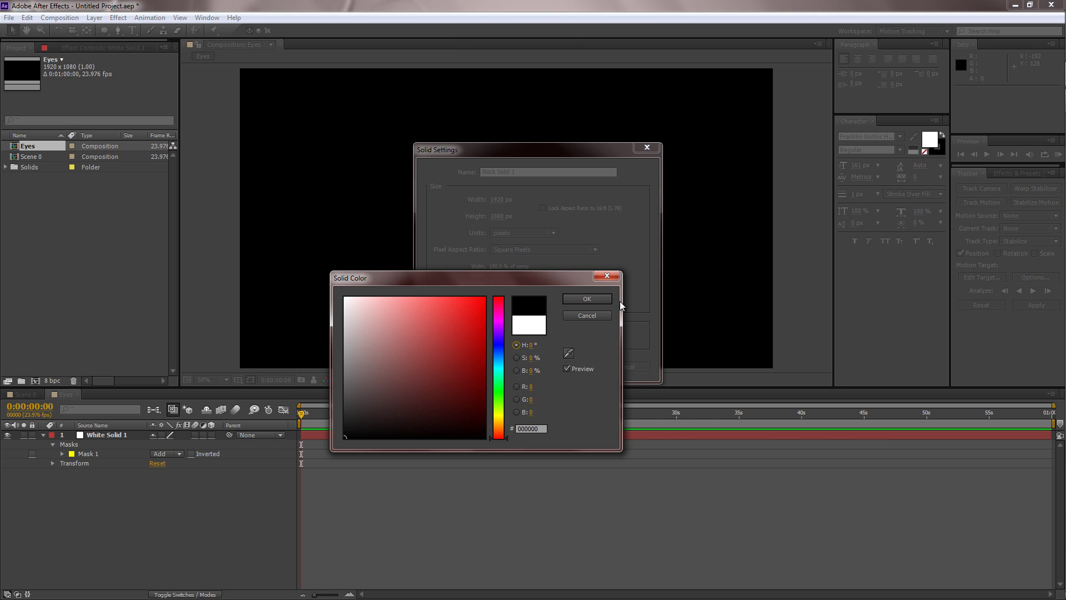
{"action": "left_click", "coordinate": [586, 302]}
{"action": "left_click", "coordinate": [579, 364]}
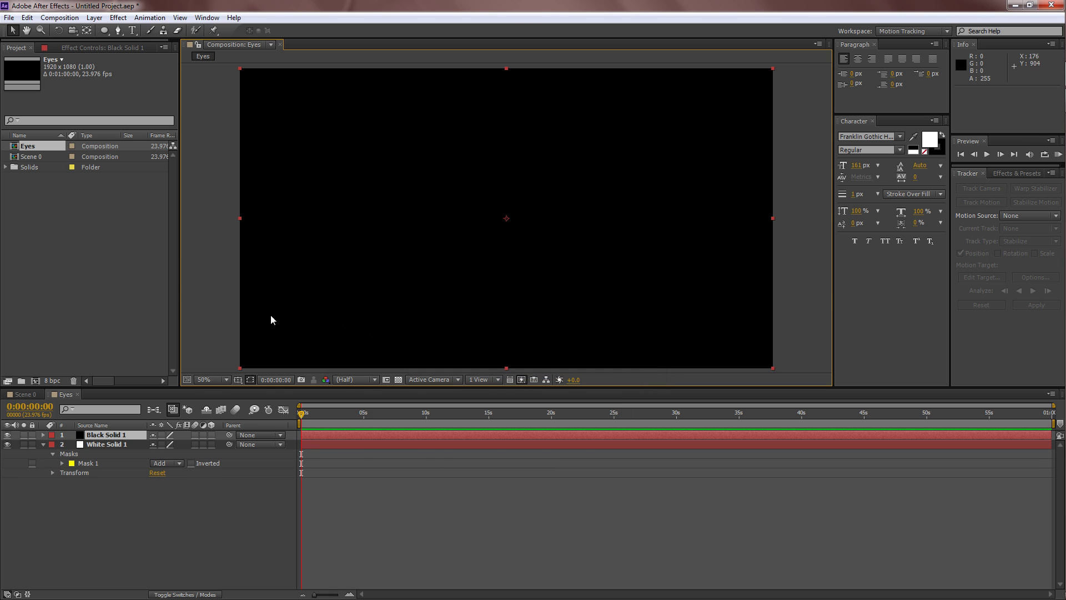
{"action": "left_click", "coordinate": [7, 435]}
{"action": "left_click", "coordinate": [102, 435]}
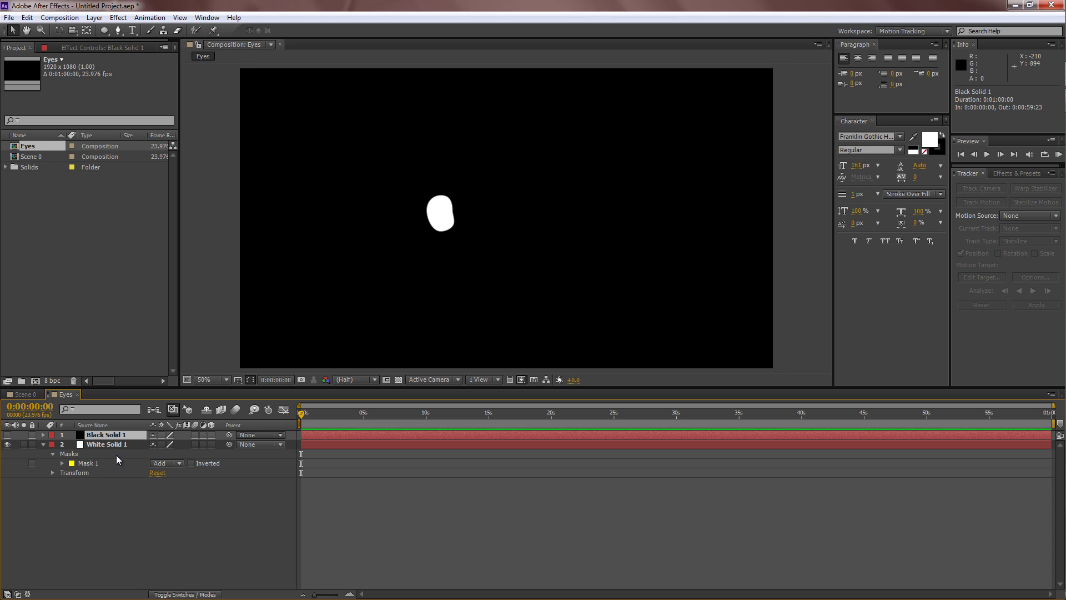
Draw an elliptical mask about 55 px wide and 65 px tall on the black solid inside the white eye, and unhide the layer.
{"action": "left_click", "coordinate": [105, 32]}
{"action": "scroll", "coordinate": [326, 193], "scroll_direction": "up", "scroll_amount": 1}
{"action": "scroll", "coordinate": [342, 207], "scroll_direction": "up", "scroll_amount": 1}
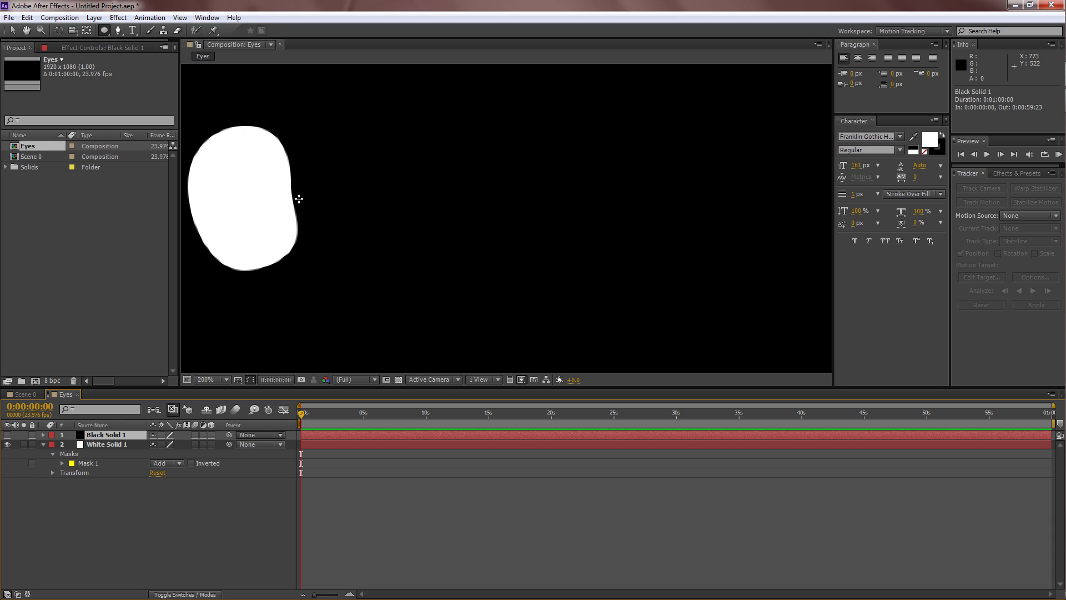
{"action": "key", "text": "space"}
{"action": "left_click_drag", "start_coordinate": [382, 190], "coordinate": [641, 267]}
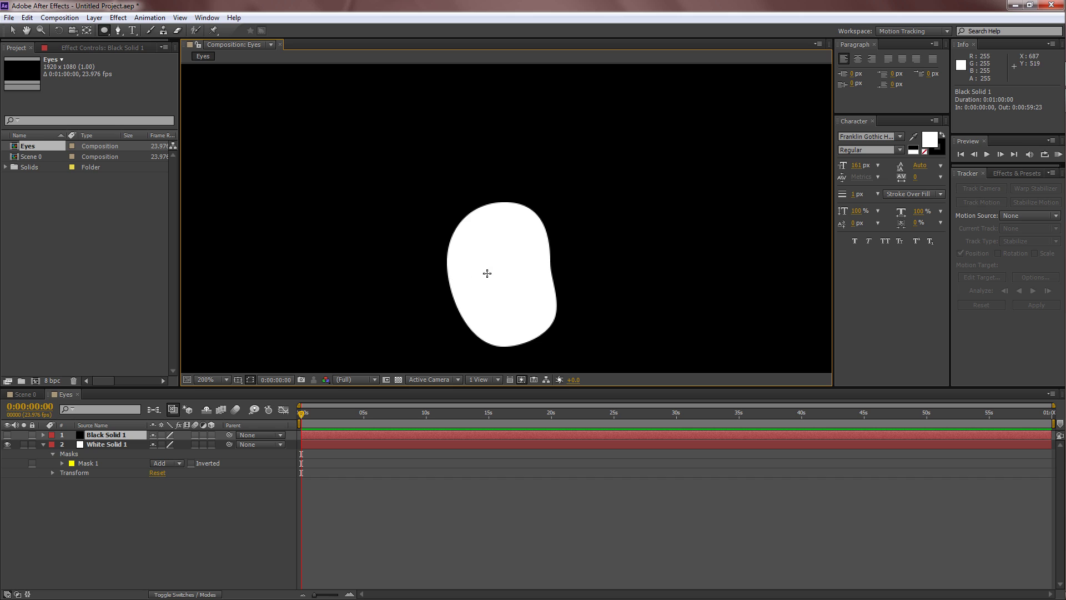
{"action": "left_click_drag", "start_coordinate": [477, 247], "coordinate": [537, 318]}
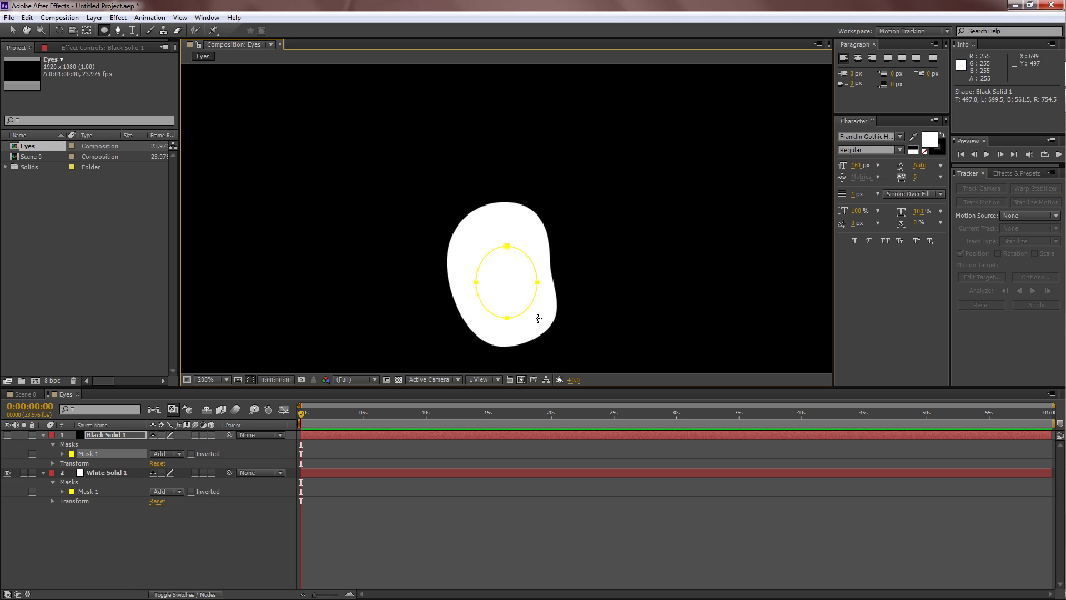
{"action": "left_click", "coordinate": [7, 435]}
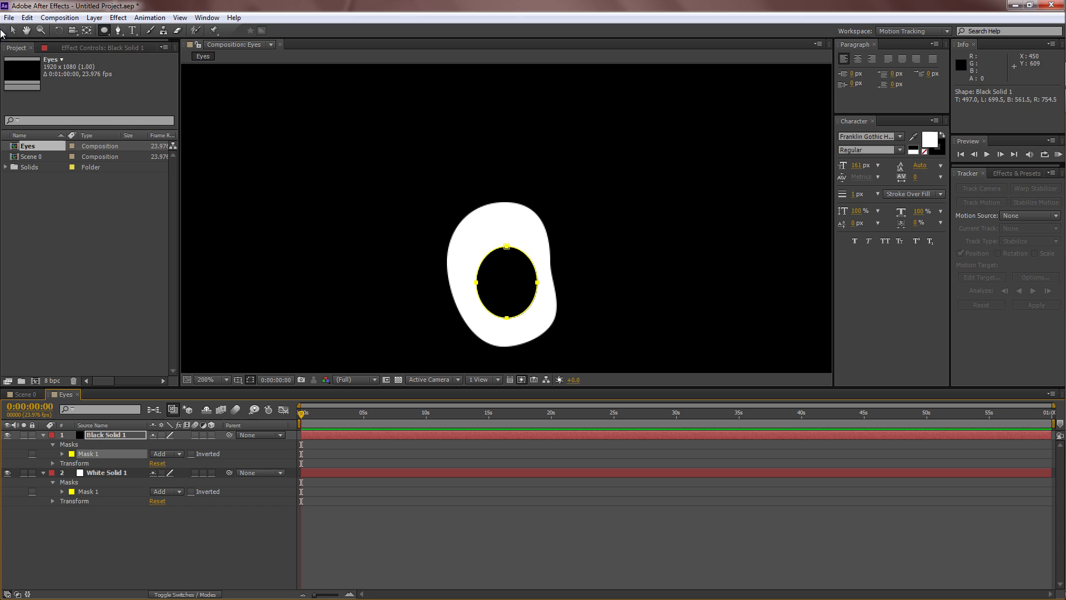
Move the pupil mask's side vertices inward to make the black pupil narrower and taller in shape, and deselect it.
{"action": "left_click", "coordinate": [13, 31]}
{"action": "scroll", "coordinate": [344, 234], "scroll_direction": "down", "scroll_amount": 3}
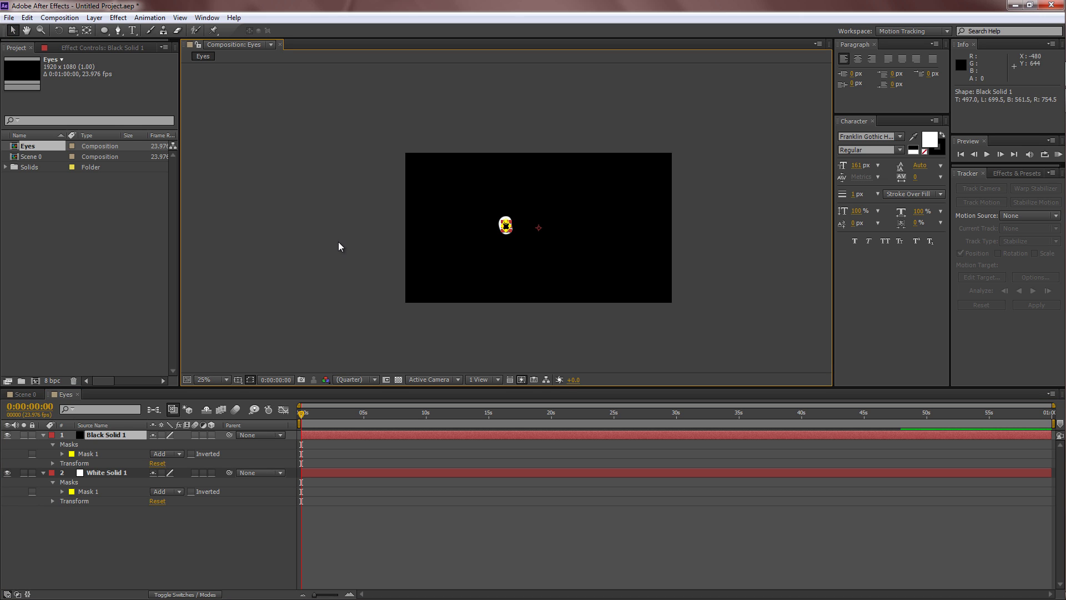
{"action": "left_click", "coordinate": [402, 246]}
{"action": "scroll", "coordinate": [403, 245], "scroll_direction": "up", "scroll_amount": 2}
{"action": "left_click", "coordinate": [504, 256]}
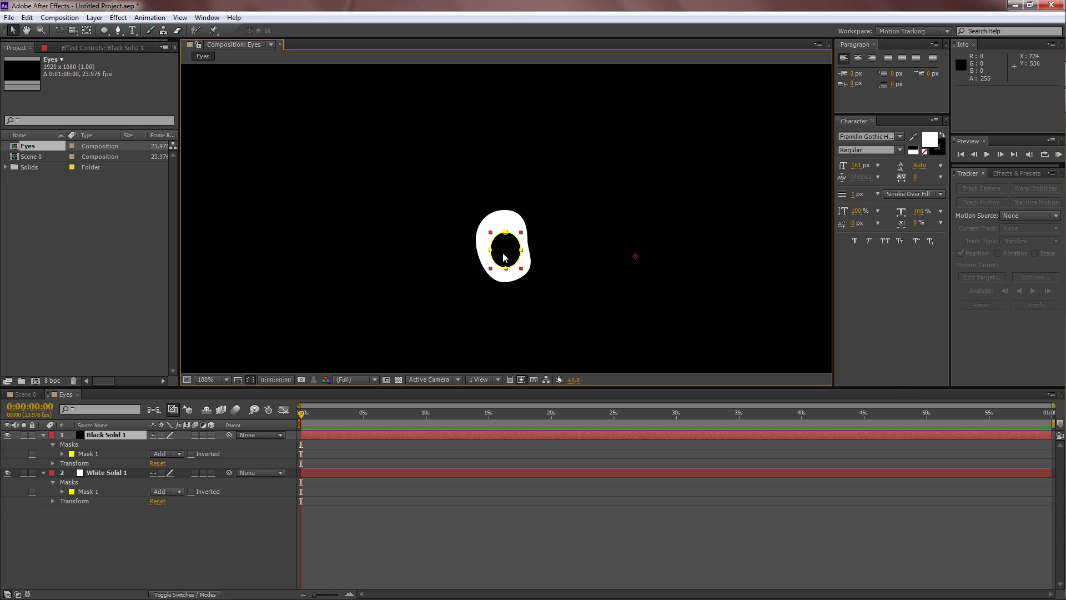
{"action": "left_click_drag", "start_coordinate": [491, 251], "coordinate": [516, 250]}
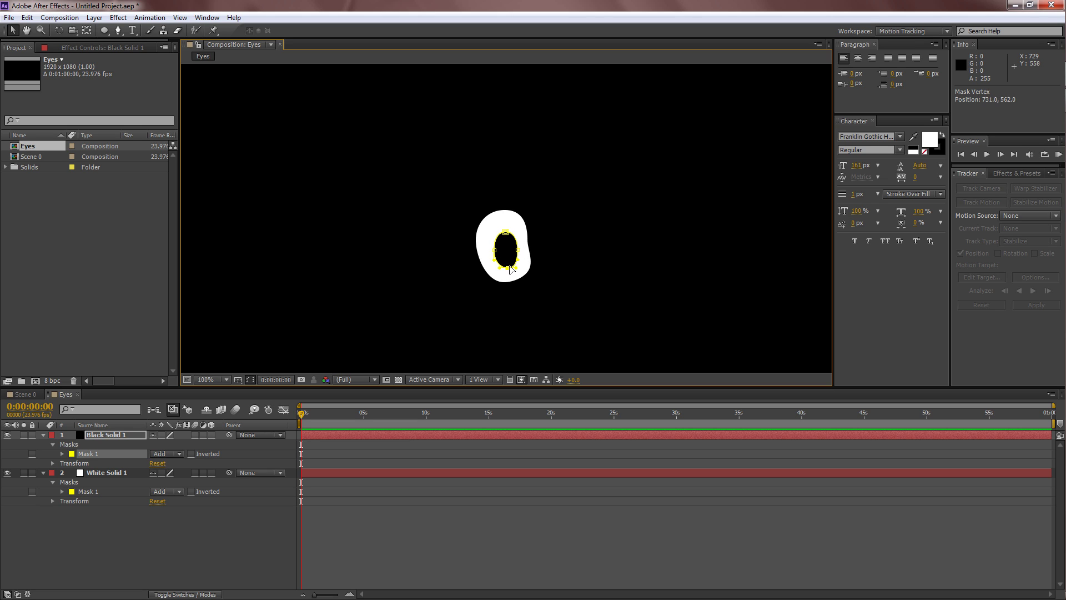
{"action": "left_click", "coordinate": [386, 316]}
Collapse the expanded mask and transform properties of the white and black solid layers in the timeline.
{"action": "key", "text": "comma"}
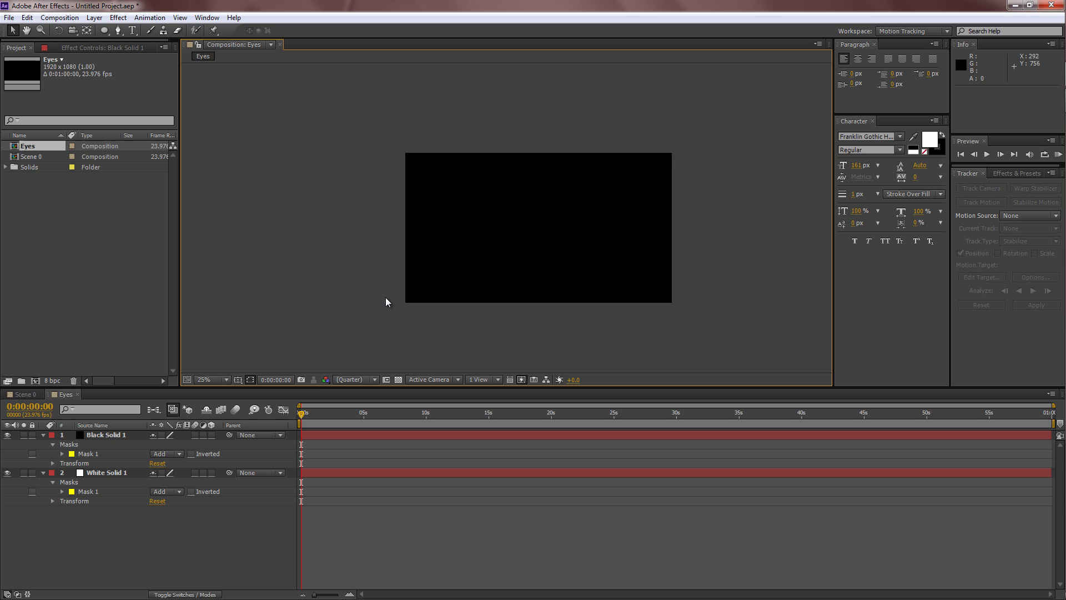
{"action": "left_click_drag", "start_coordinate": [615, 293], "coordinate": [433, 269]}
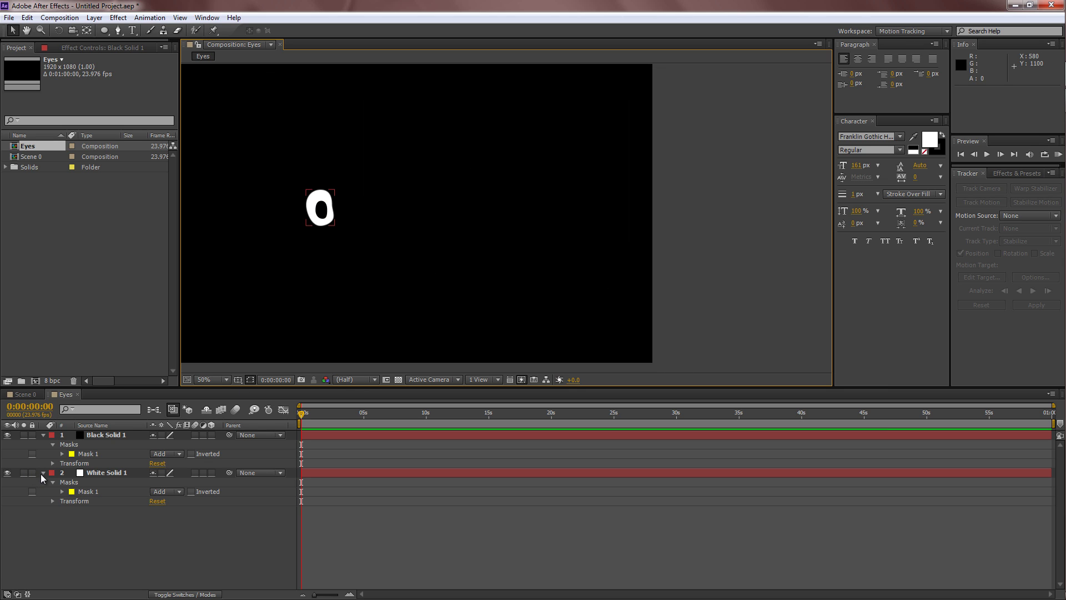
{"action": "left_click", "coordinate": [43, 472]}
{"action": "left_click", "coordinate": [44, 434]}
{"action": "key", "text": "comma"}
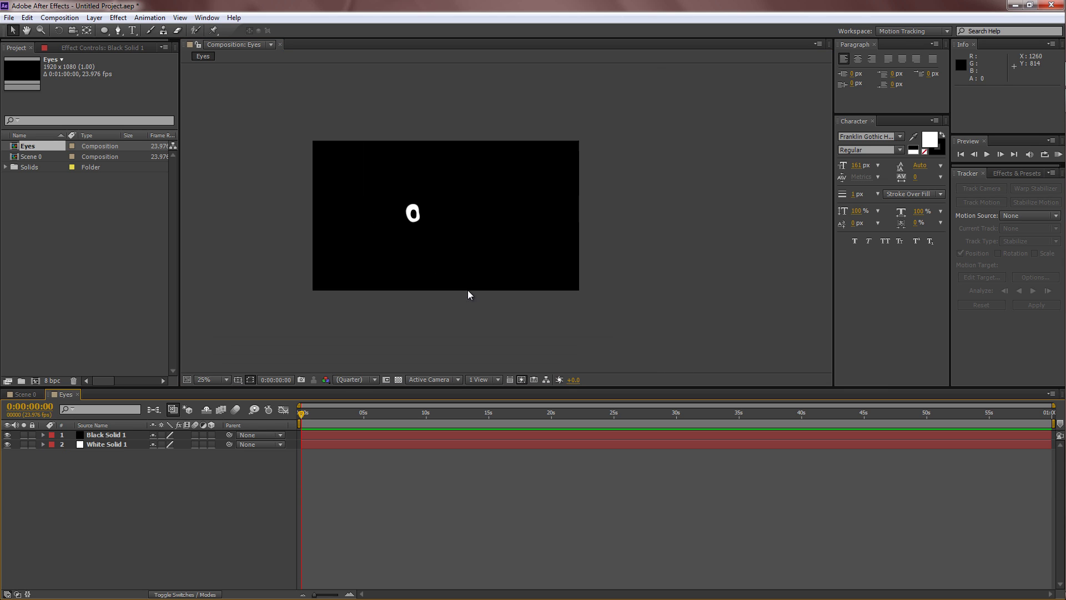
{"action": "key", "text": "comma"}
{"action": "key", "text": "period"}
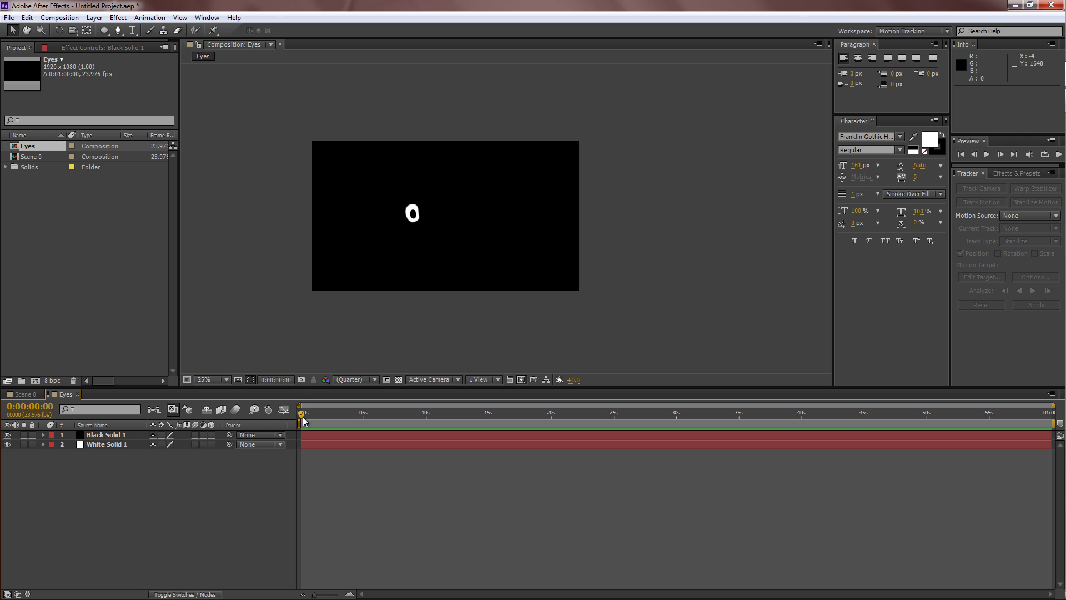
{"action": "left_click_drag", "start_coordinate": [417, 412], "coordinate": [323, 412]}
{"action": "key", "text": "period"}
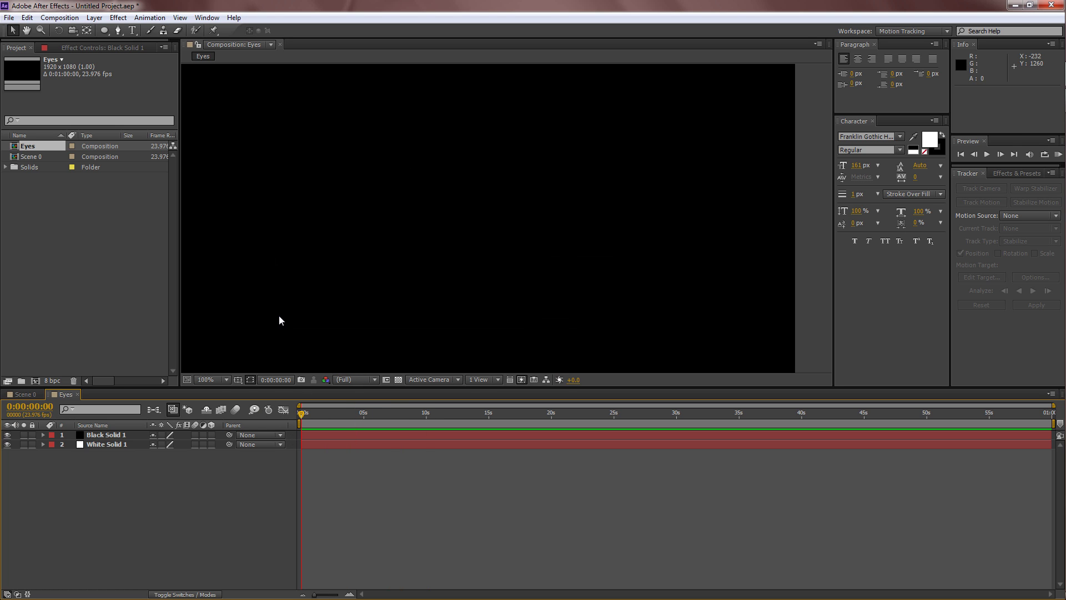
{"action": "key", "text": "period"}
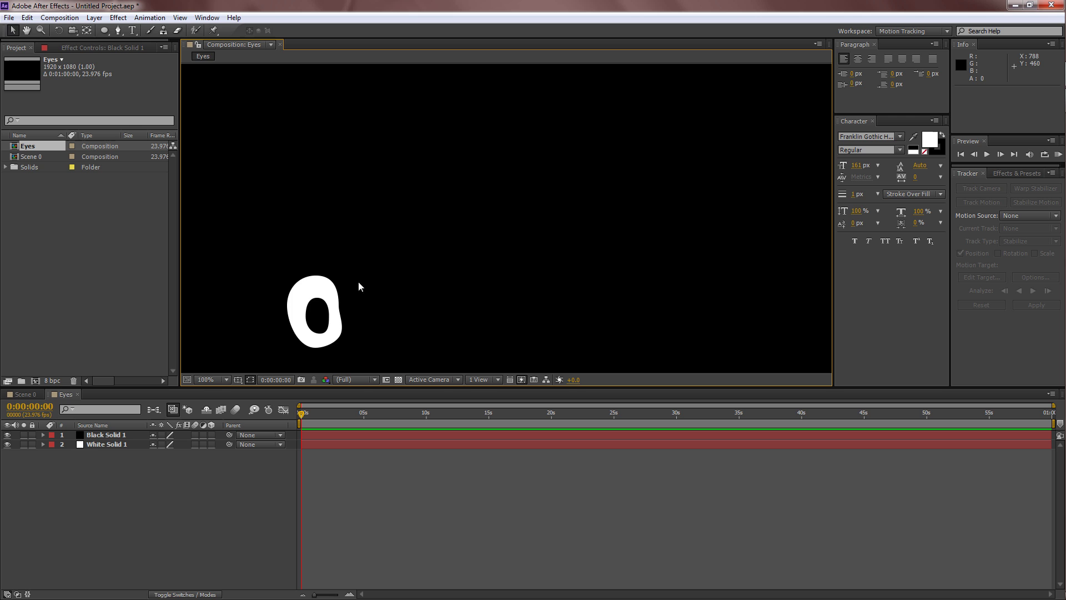
Add a full-size 1920 x 1080 magenta solid (RGB 255, 0, 228) above the other layers and hide it.
{"action": "left_click", "coordinate": [95, 17]}
{"action": "mouse_move", "coordinate": [111, 32]}
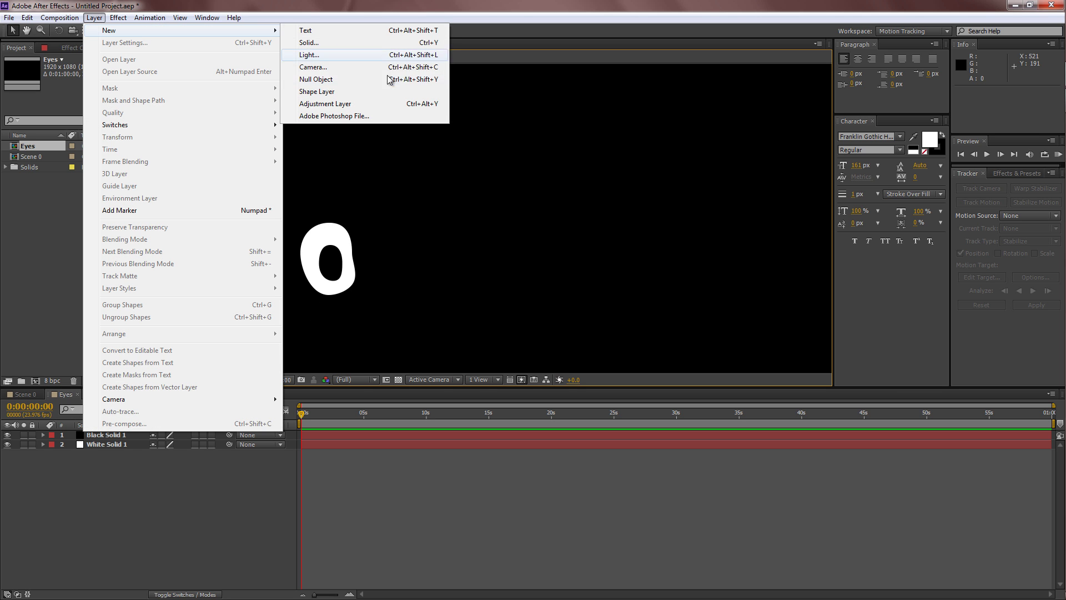
{"action": "left_click", "coordinate": [306, 43]}
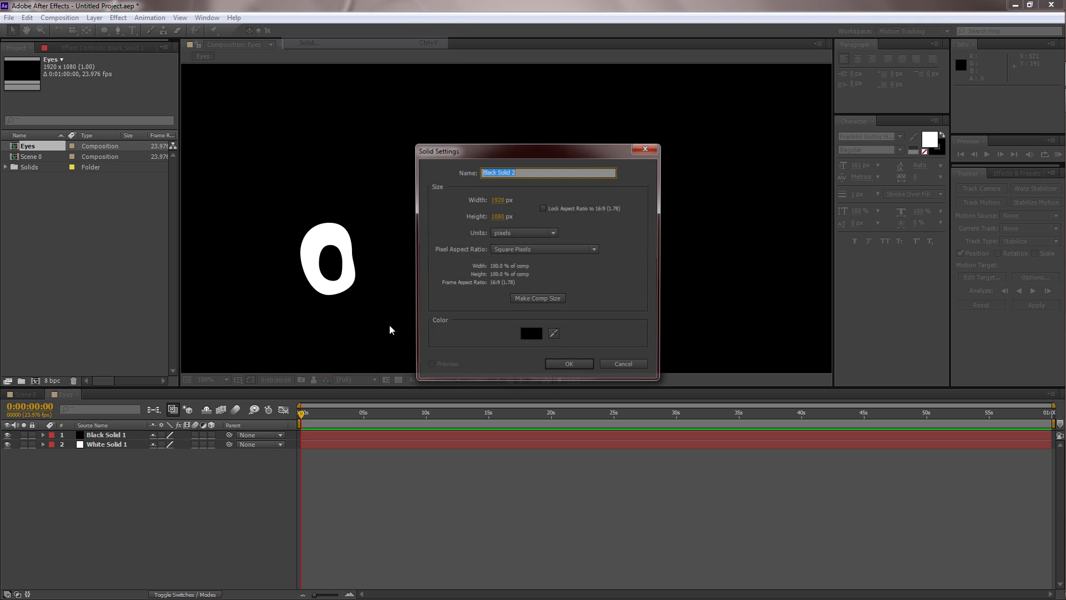
{"action": "left_click", "coordinate": [531, 333]}
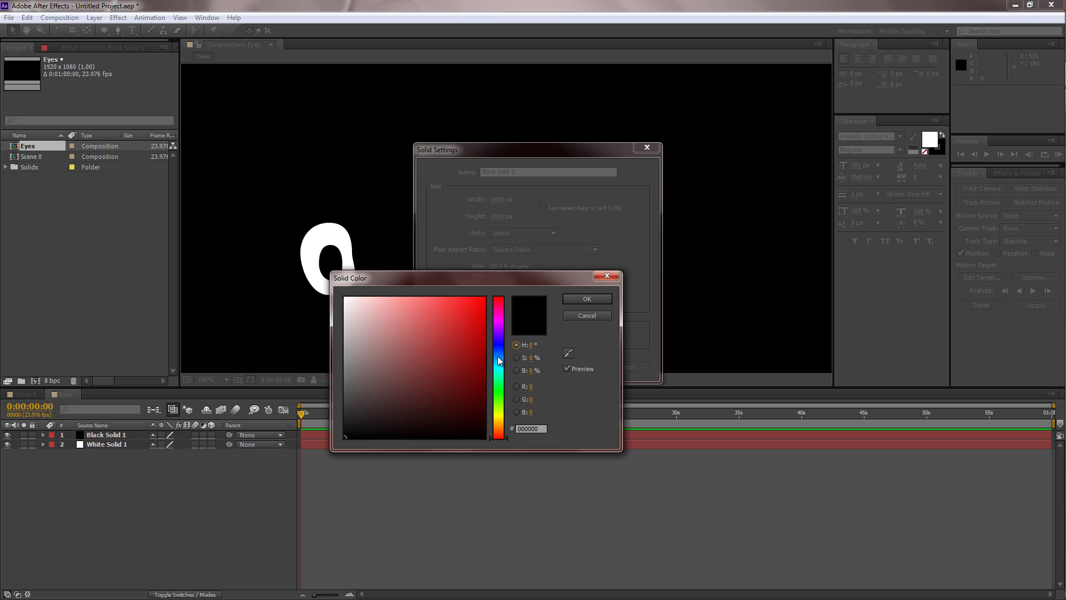
{"action": "left_click_drag", "start_coordinate": [498, 355], "coordinate": [492, 318]}
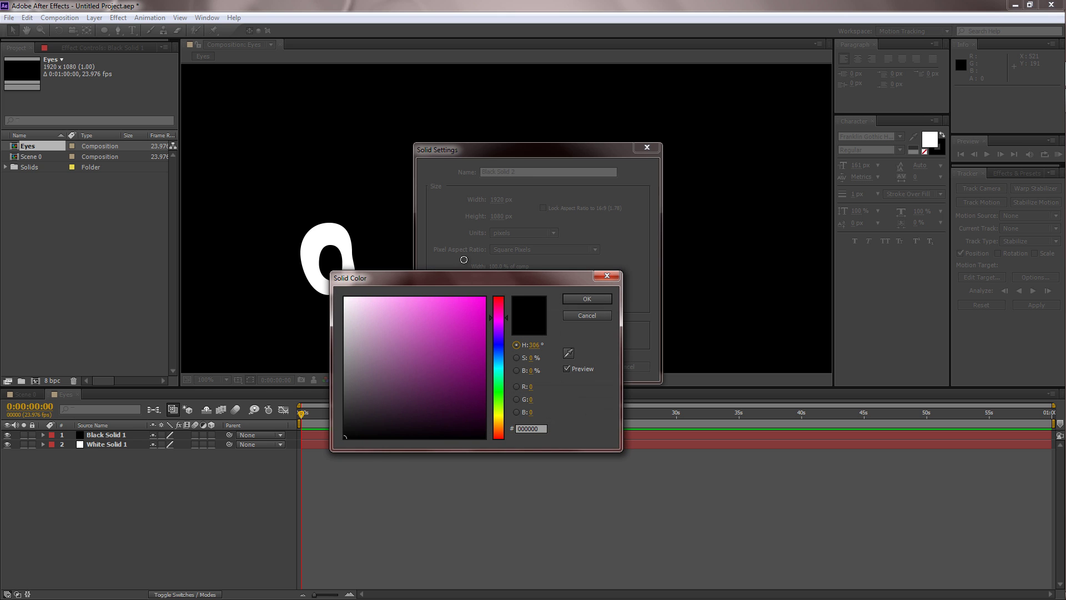
{"action": "left_click", "coordinate": [485, 298]}
{"action": "left_click", "coordinate": [587, 298]}
{"action": "left_click", "coordinate": [571, 364]}
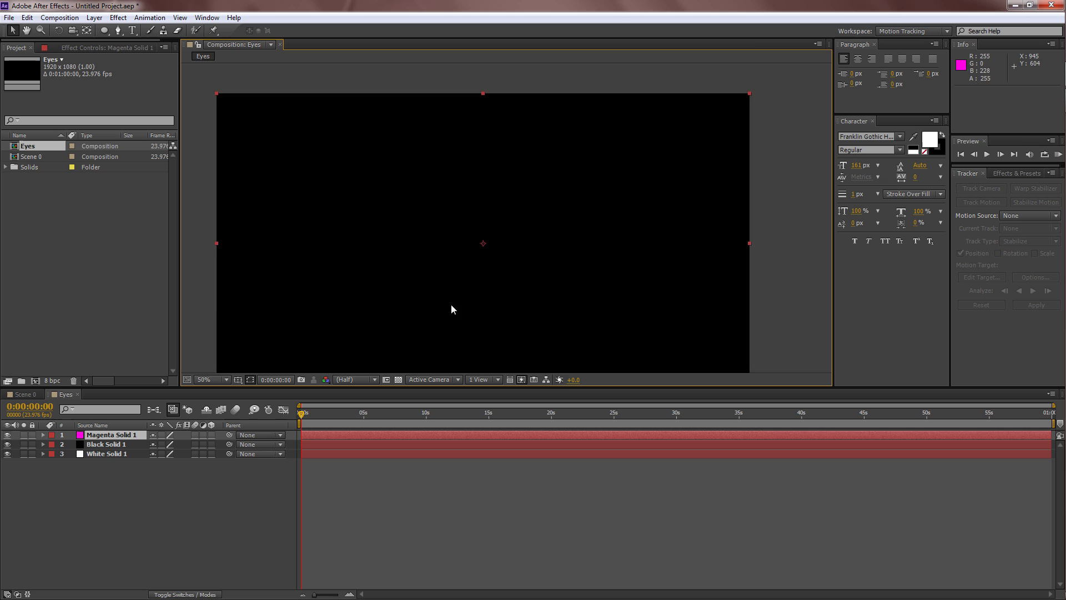
{"action": "left_click", "coordinate": [7, 436]}
Trace a closed Pen tool mask on the magenta solid around the eye's upper half as an eyelid, and unhide the layer.
{"action": "scroll", "coordinate": [275, 288], "scroll_direction": "up", "scroll_amount": 1}
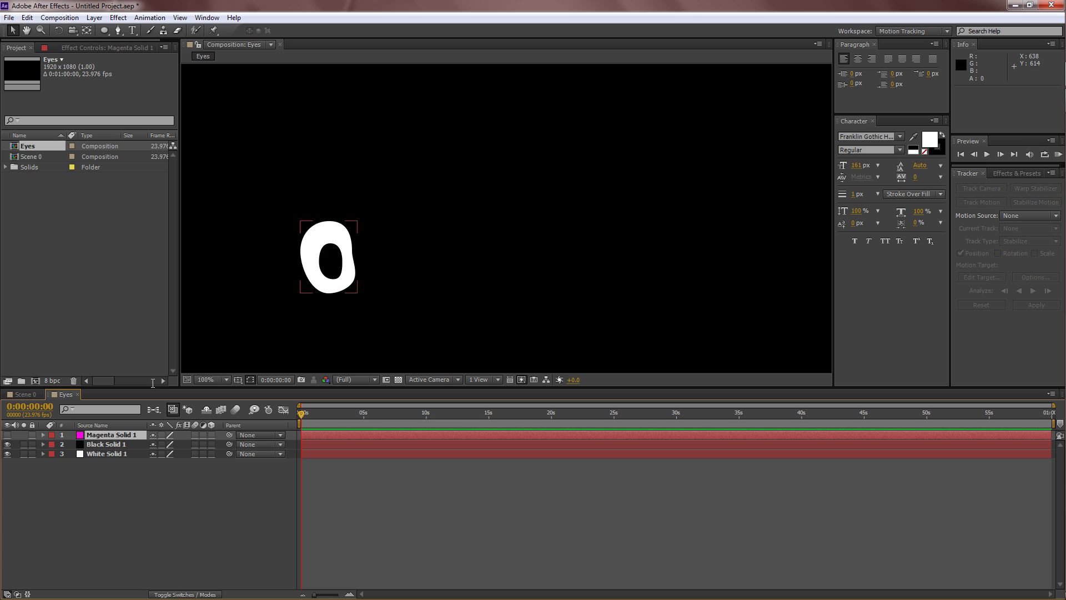
{"action": "left_click_drag", "start_coordinate": [265, 289], "coordinate": [280, 274]}
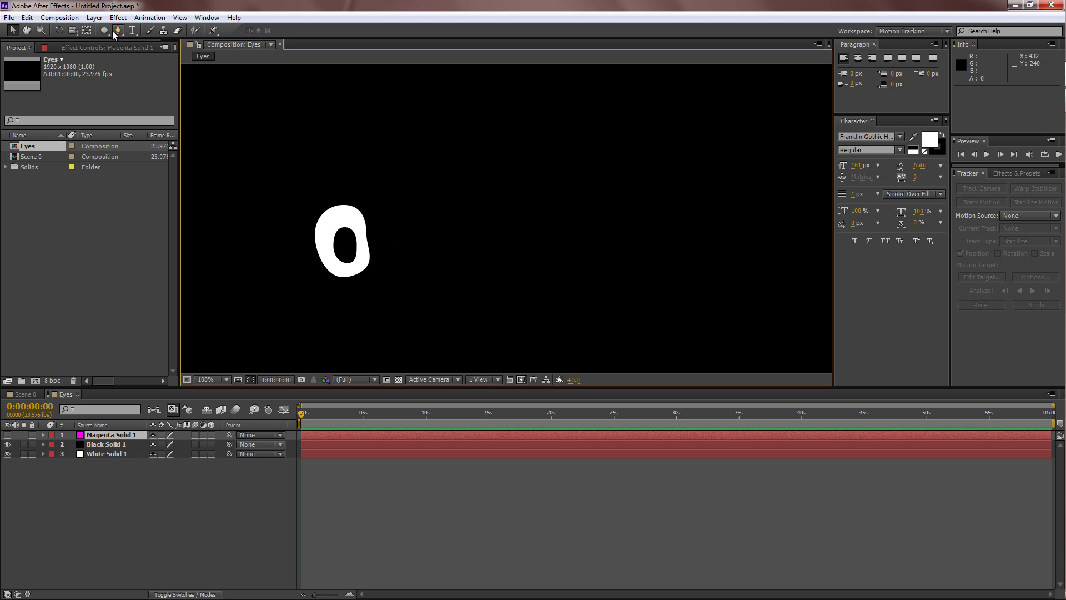
{"action": "key", "text": "h"}
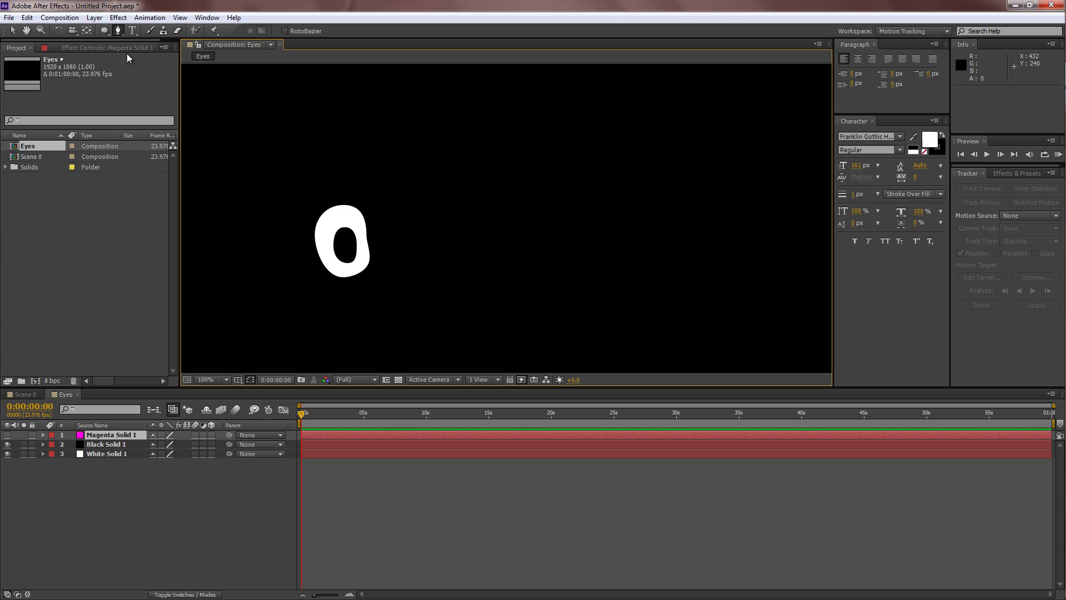
{"action": "key", "text": "period"}
{"action": "left_click_drag", "start_coordinate": [292, 253], "coordinate": [498, 248]}
{"action": "key", "text": "g"}
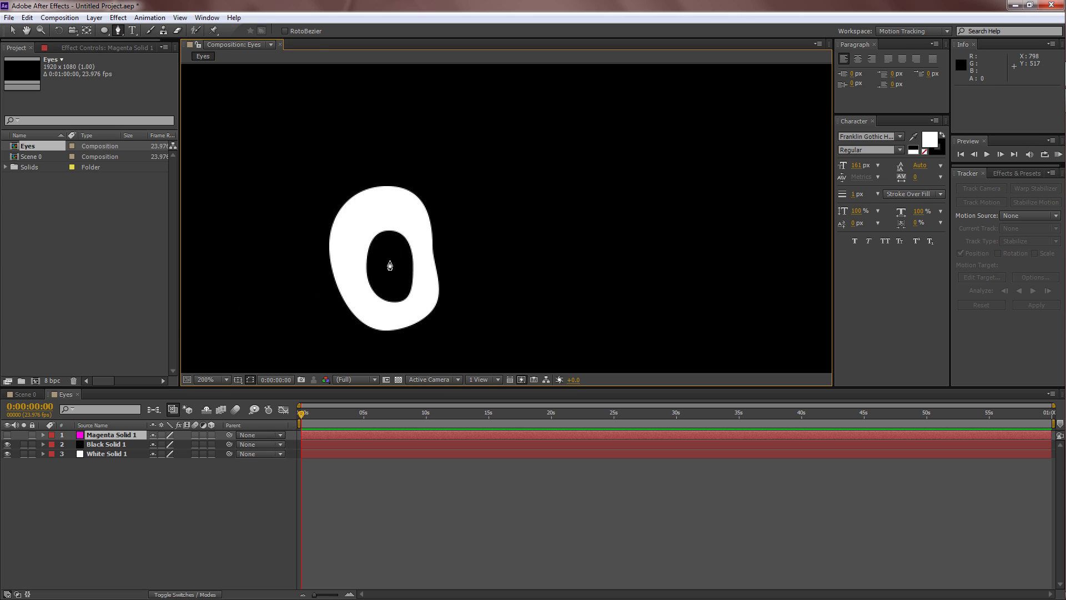
{"action": "left_click", "coordinate": [330, 259]}
{"action": "left_click", "coordinate": [329, 244]}
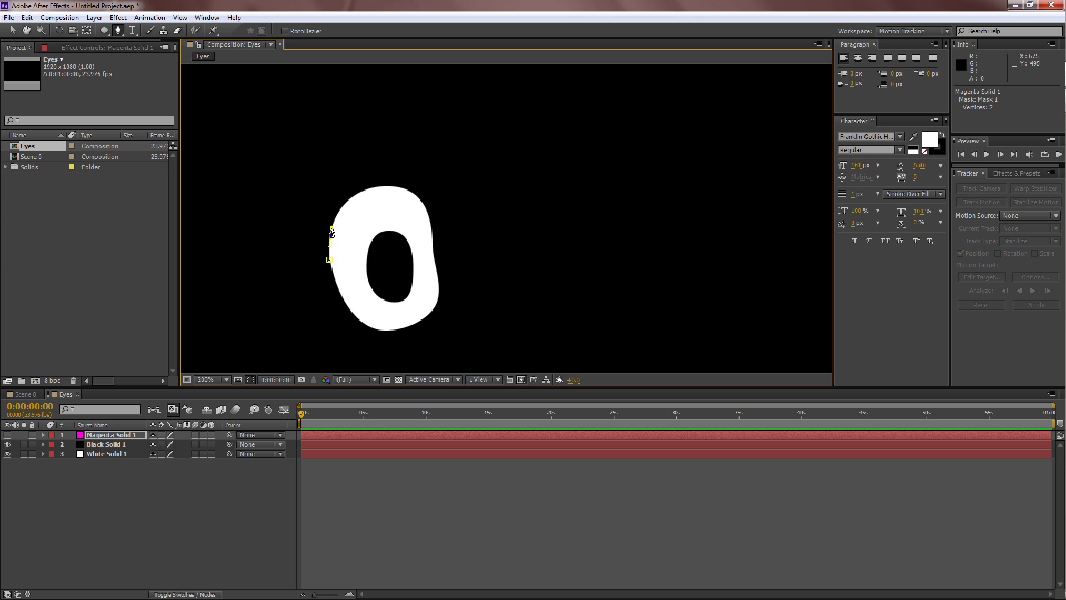
{"action": "left_click", "coordinate": [352, 198]}
{"action": "left_click", "coordinate": [432, 251]}
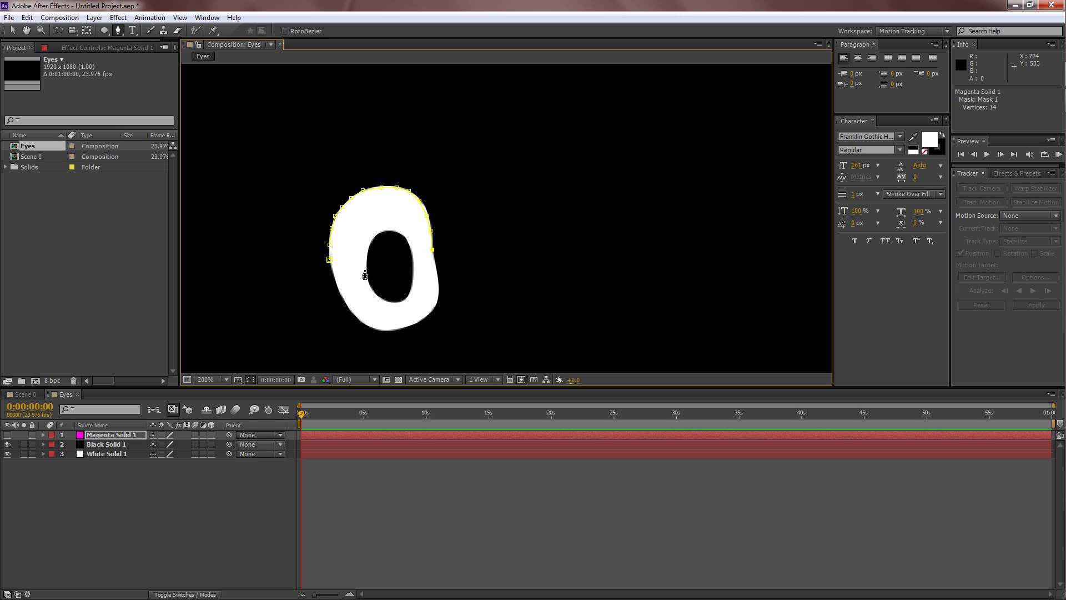
{"action": "left_click", "coordinate": [329, 260]}
{"action": "left_click", "coordinate": [8, 434]}
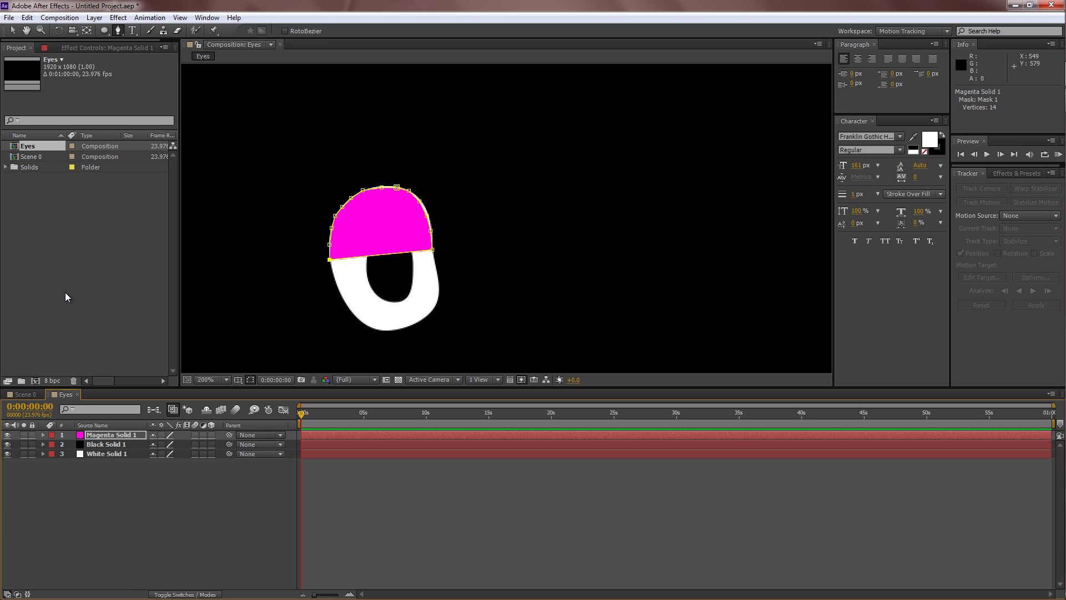
{"action": "left_click", "coordinate": [12, 30]}
{"action": "left_click", "coordinate": [268, 206]}
{"action": "scroll", "coordinate": [269, 205], "scroll_direction": "down", "scroll_amount": 1}
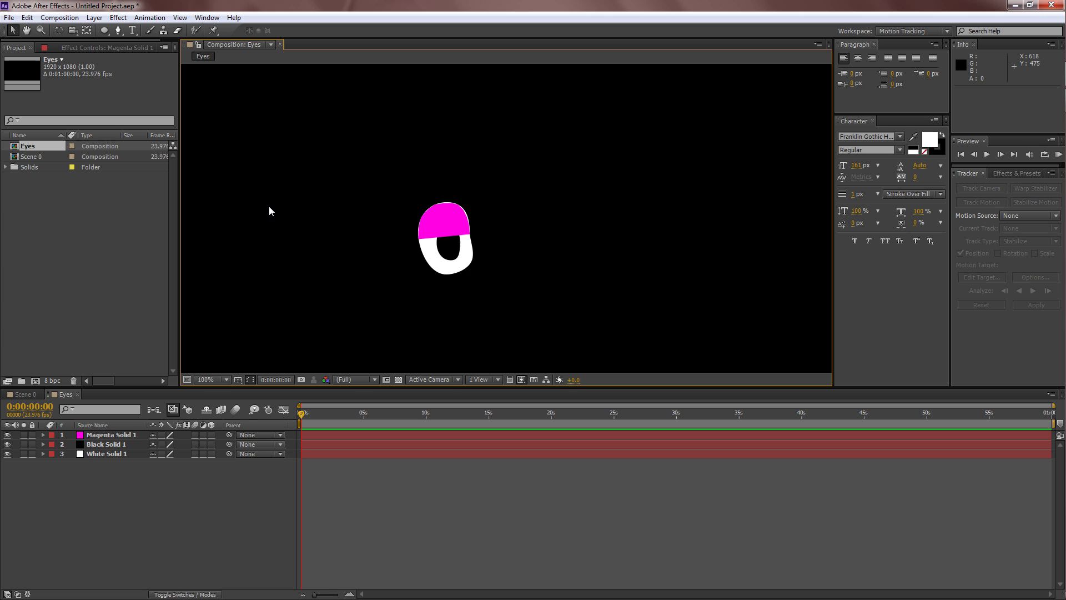
Move the eyelid mask's top and right vertices outward and add a vertex on its left edge to cover the white eye's outline.
{"action": "scroll", "coordinate": [415, 217], "scroll_direction": "up", "scroll_amount": 2}
{"action": "key", "text": "space"}
{"action": "left_click_drag", "start_coordinate": [414, 204], "coordinate": [492, 245]}
{"action": "key", "text": "v"}
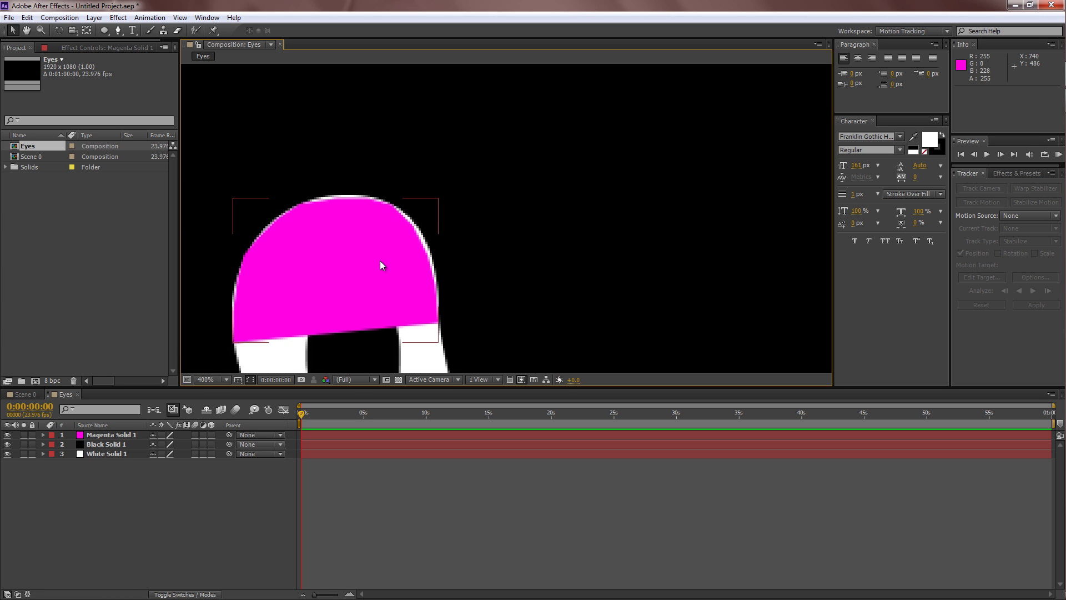
{"action": "left_click", "coordinate": [380, 261]}
{"action": "left_click", "coordinate": [119, 30]}
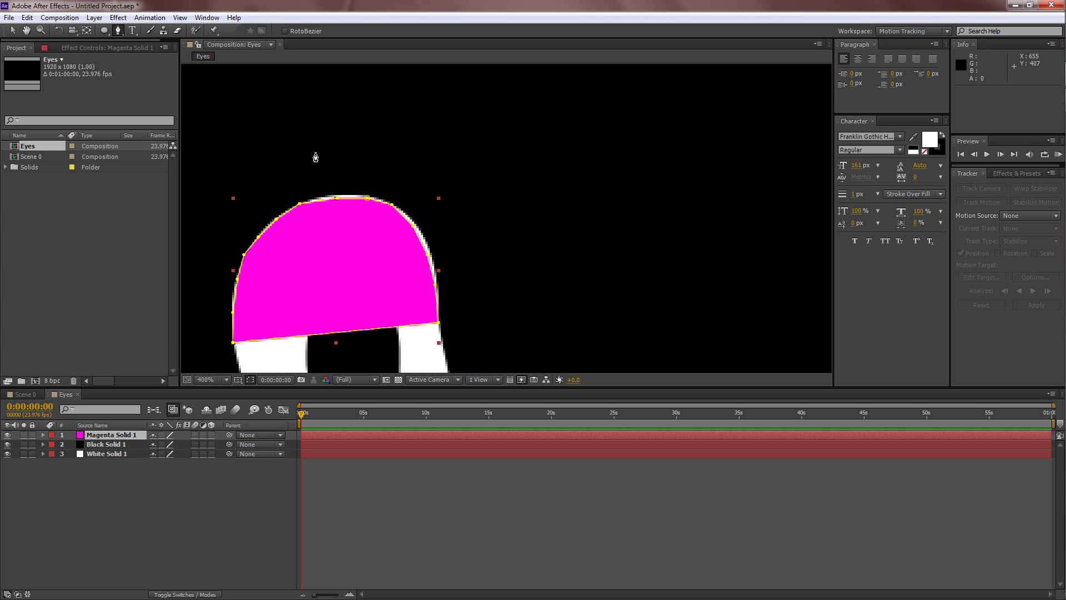
{"action": "left_click", "coordinate": [415, 223]}
{"action": "left_click_drag", "start_coordinate": [428, 256], "coordinate": [432, 252]}
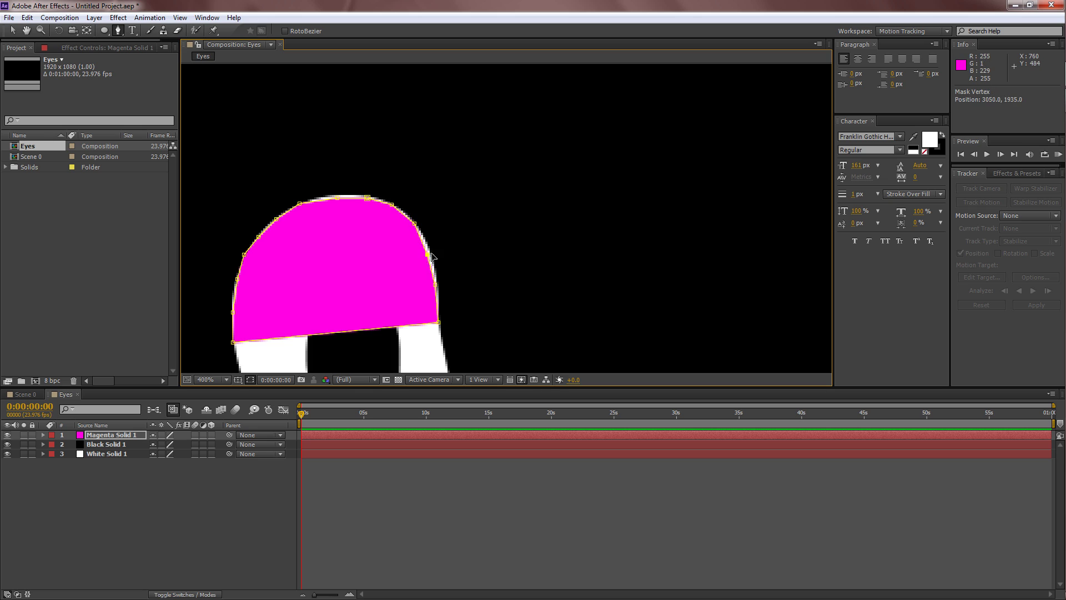
{"action": "left_click_drag", "start_coordinate": [337, 198], "coordinate": [298, 203]}
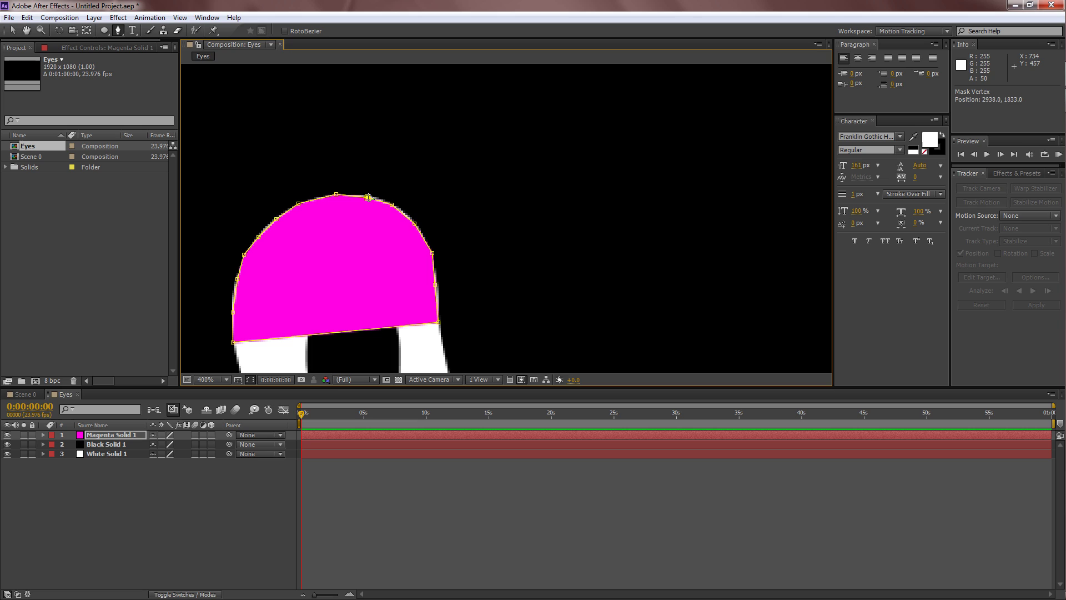
{"action": "left_click_drag", "start_coordinate": [368, 197], "coordinate": [368, 194]}
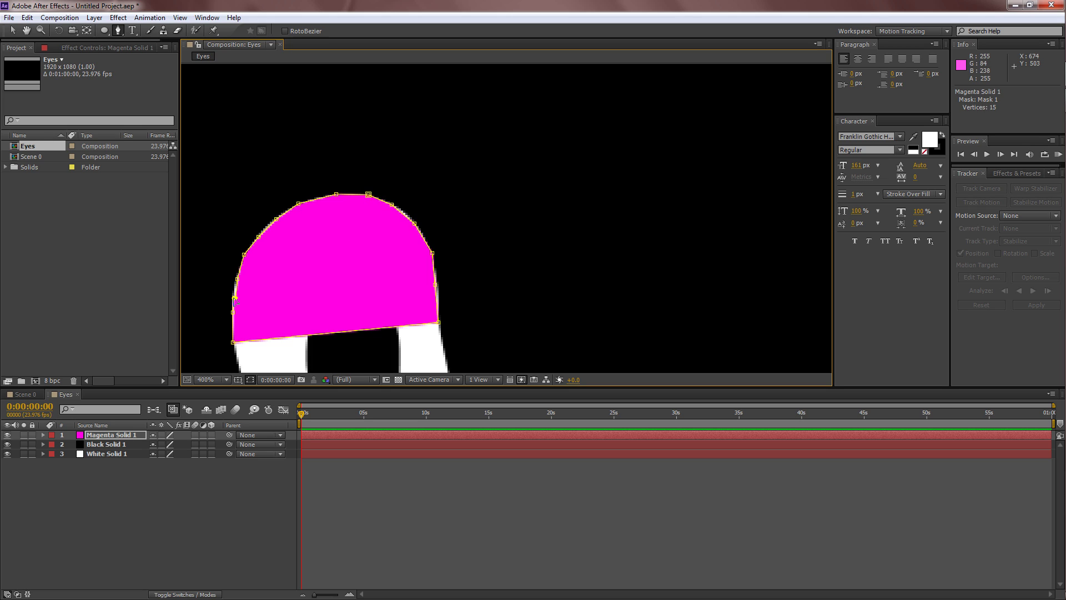
{"action": "left_click", "coordinate": [237, 301]}
{"action": "key", "text": "v"}
{"action": "left_click", "coordinate": [216, 122]}
Set the mask feather of the magenta eyelid solid to 2 pixels.
{"action": "key", "text": "comma"}
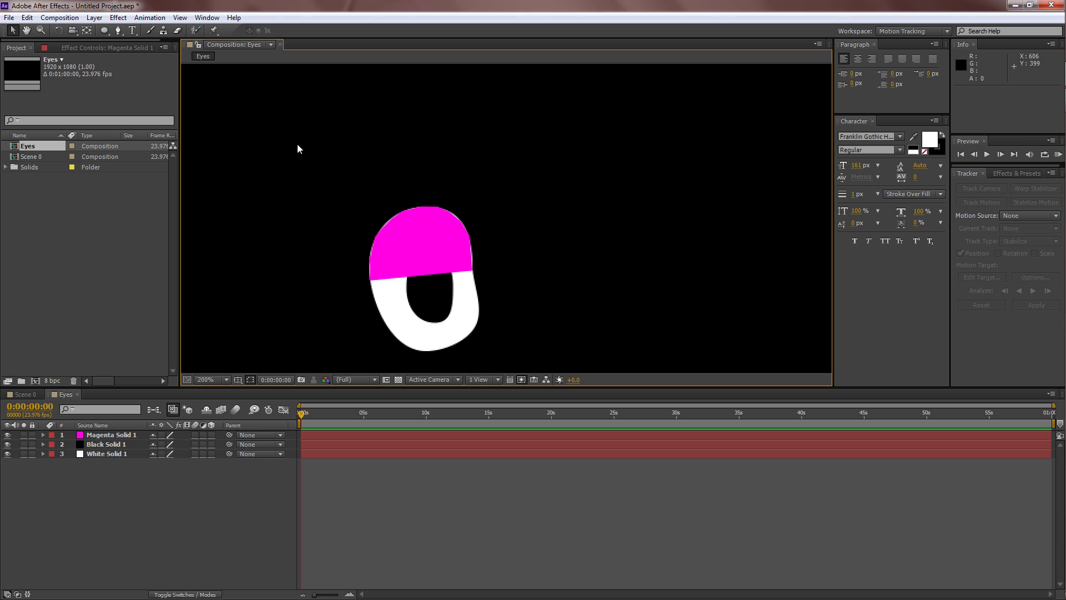
{"action": "key", "text": "comma"}
{"action": "key", "text": "h"}
{"action": "key", "text": "v"}
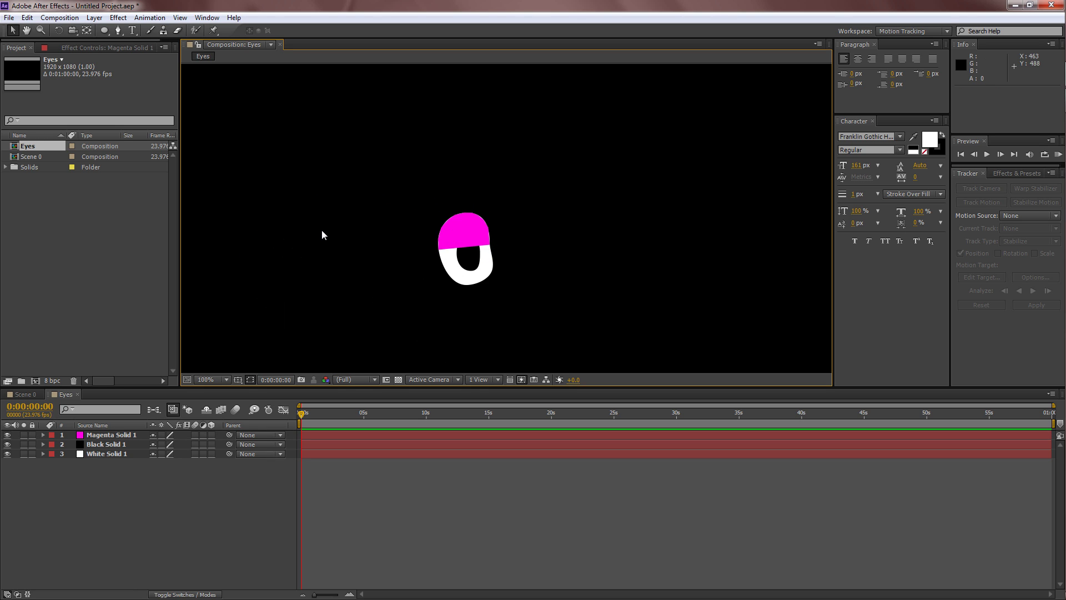
{"action": "key", "text": "period"}
{"action": "left_click", "coordinate": [98, 434]}
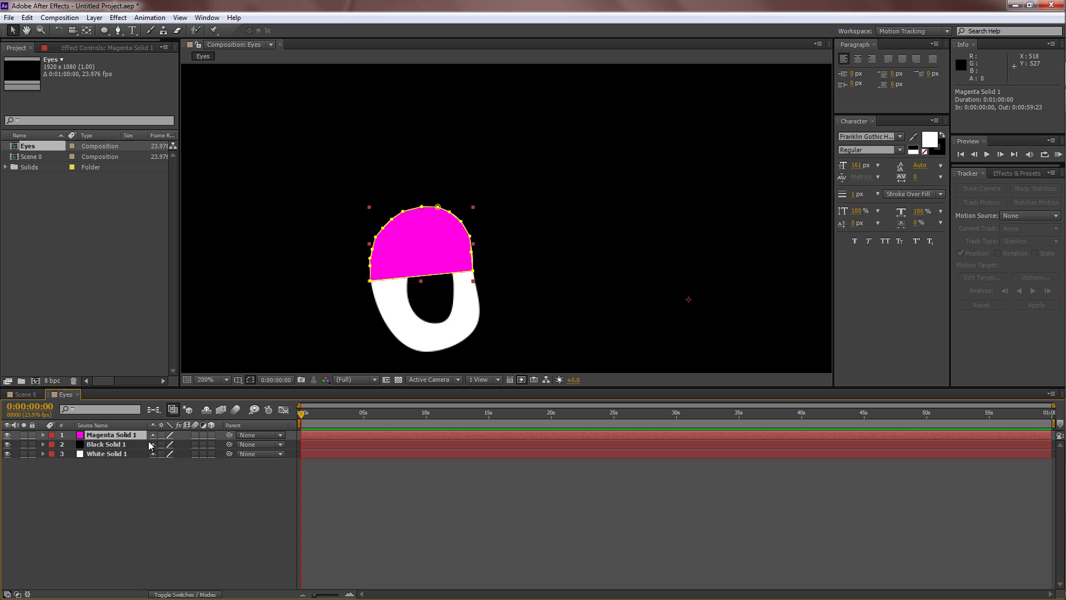
{"action": "key", "text": "f"}
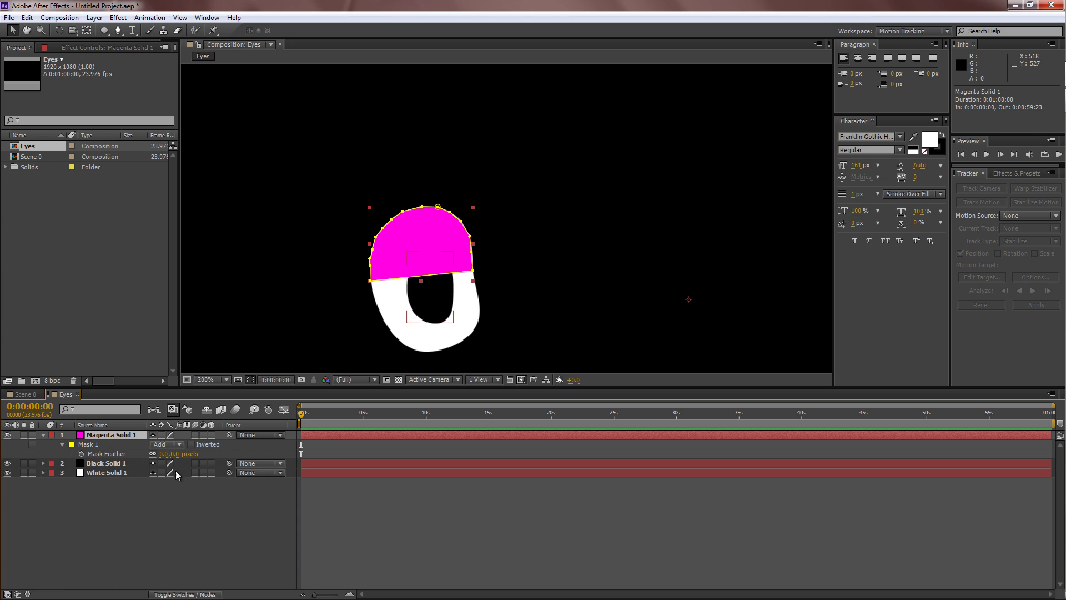
{"action": "left_click_drag", "start_coordinate": [175, 456], "coordinate": [175, 454]}
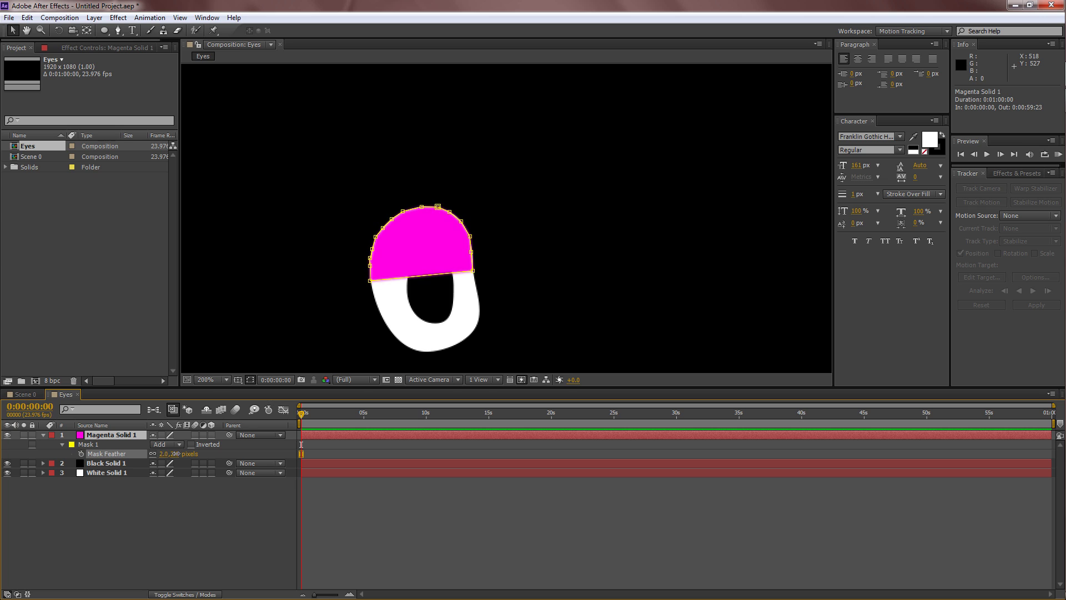
{"action": "left_click", "coordinate": [12, 29]}
{"action": "left_click", "coordinate": [310, 186]}
{"action": "left_click", "coordinate": [309, 185]}
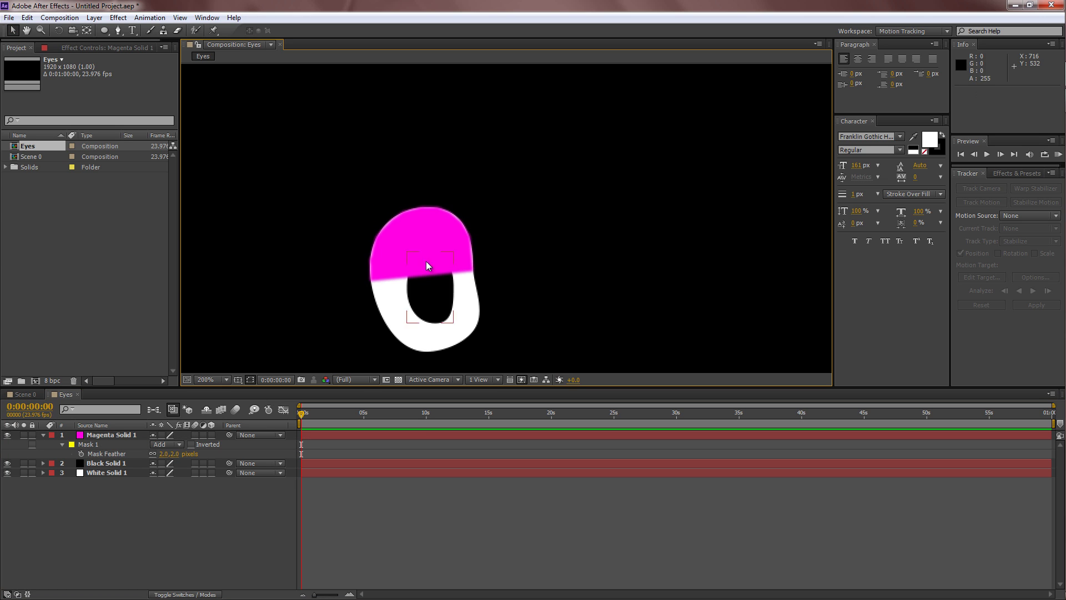
Change the magenta eyelid solid's color to black (000000) in its solid settings.
{"action": "scroll", "coordinate": [427, 266], "scroll_direction": "up", "scroll_amount": 2}
{"action": "scroll", "coordinate": [439, 267], "scroll_direction": "down", "scroll_amount": 4}
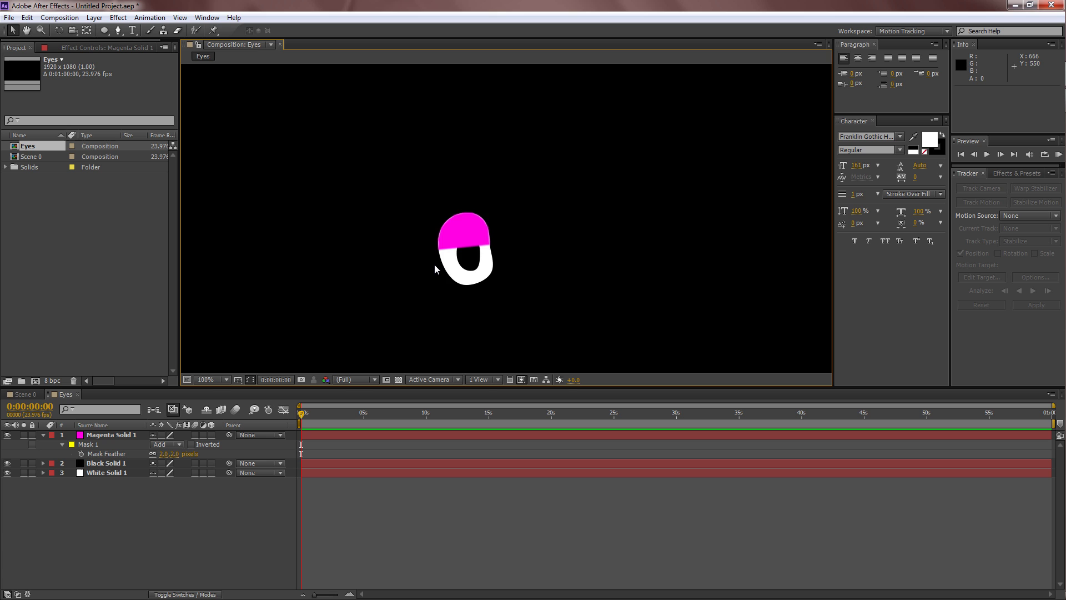
{"action": "left_click", "coordinate": [442, 245]}
{"action": "left_click", "coordinate": [351, 309]}
{"action": "left_click", "coordinate": [444, 244]}
{"action": "left_click", "coordinate": [94, 18]}
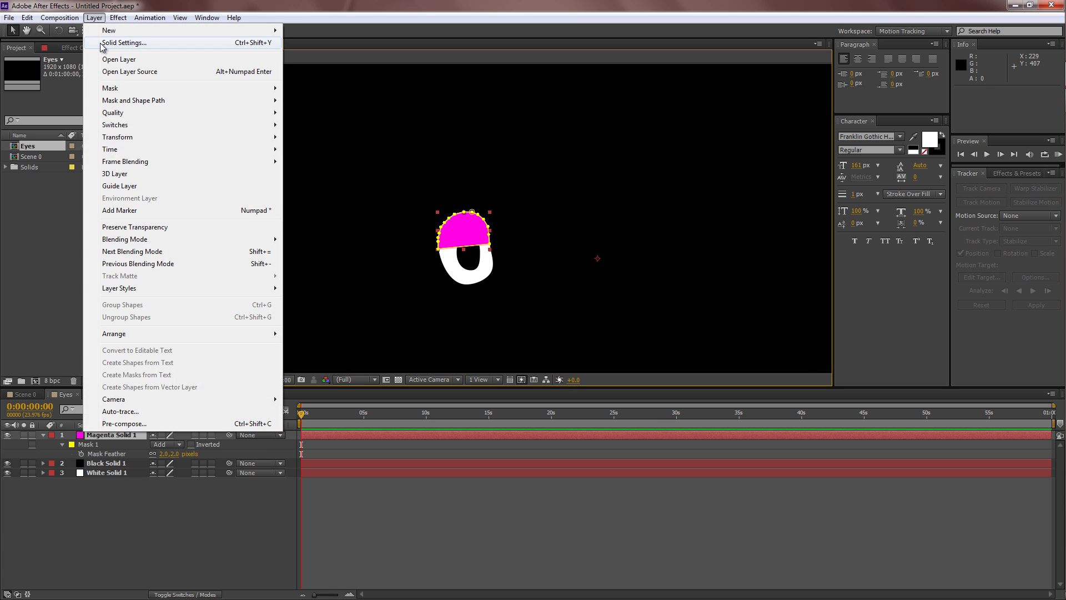
{"action": "left_click", "coordinate": [106, 43]}
{"action": "left_click", "coordinate": [522, 357]}
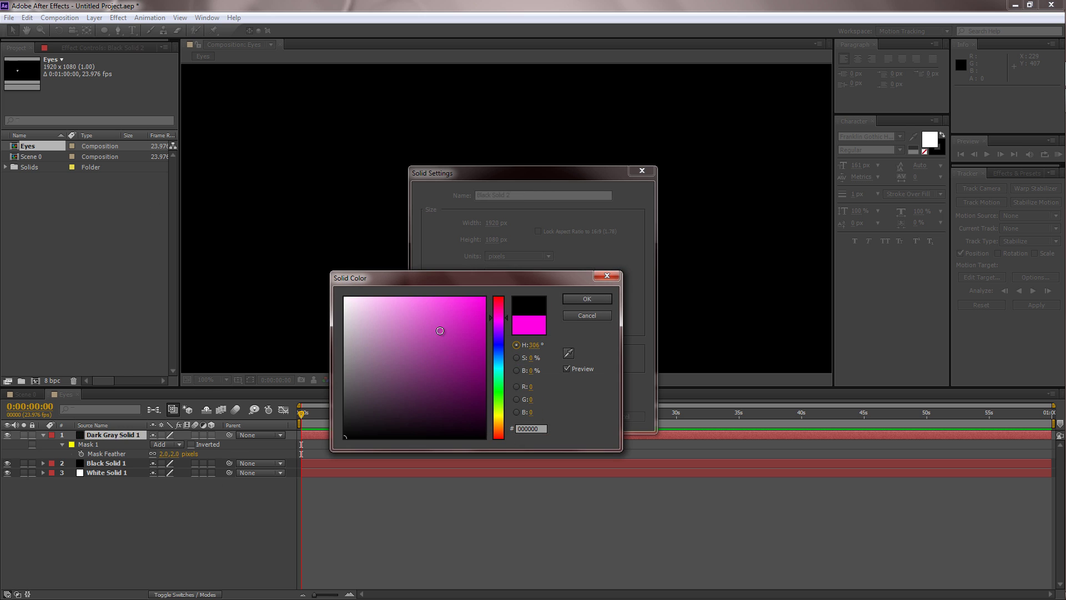
{"action": "left_click", "coordinate": [569, 300]}
{"action": "left_click", "coordinate": [558, 417]}
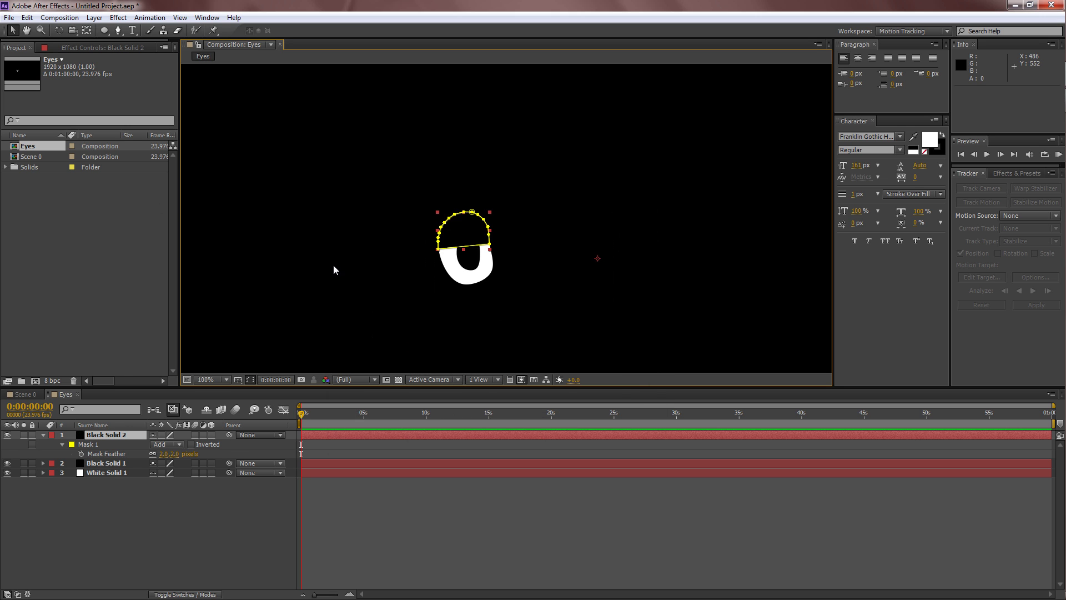
{"action": "left_click", "coordinate": [333, 269]}
Set the background color of the Eyes composition to pure red.
{"action": "left_click", "coordinate": [119, 17]}
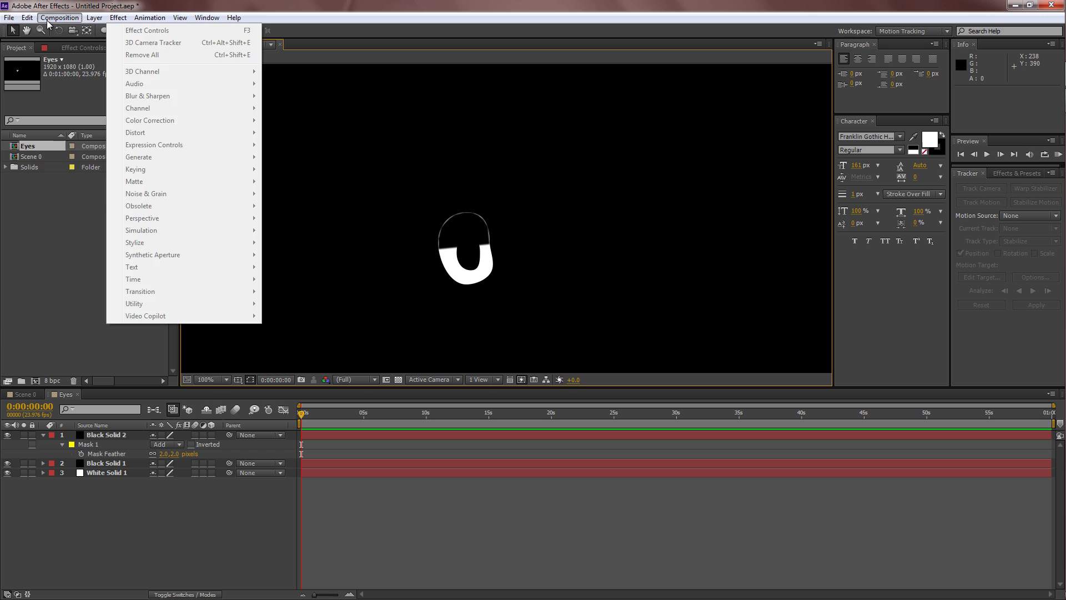
{"action": "mouse_move", "coordinate": [47, 21]}
{"action": "left_click", "coordinate": [62, 46]}
{"action": "left_click", "coordinate": [476, 384]}
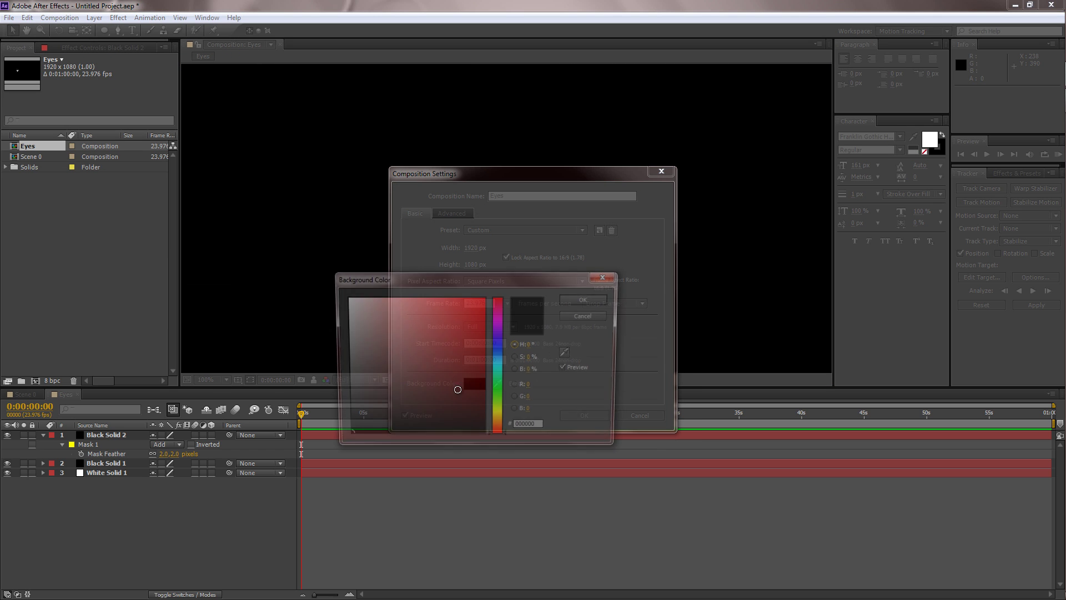
{"action": "left_click_drag", "start_coordinate": [447, 400], "coordinate": [484, 298]}
{"action": "left_click", "coordinate": [590, 303]}
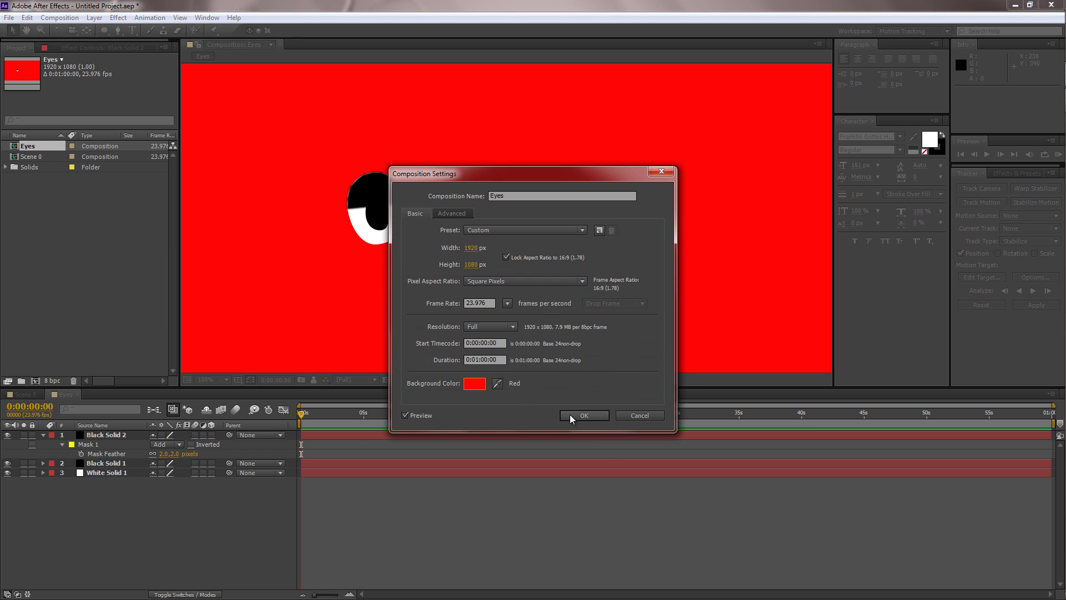
{"action": "left_click", "coordinate": [571, 418]}
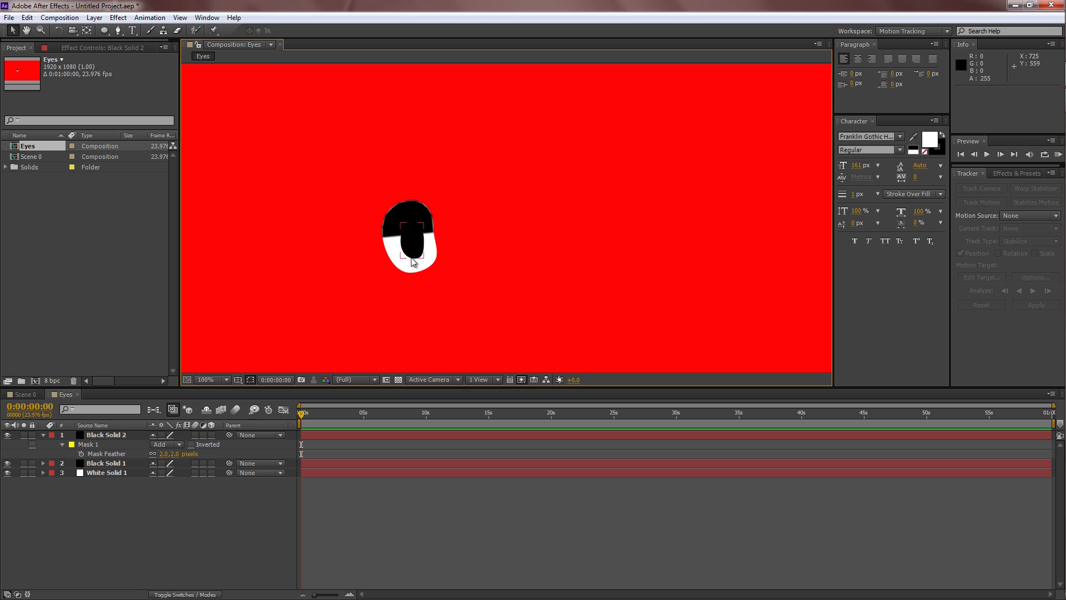
Set the black eyelid mask's feather to 1 pixel.
{"action": "key", "text": "period"}
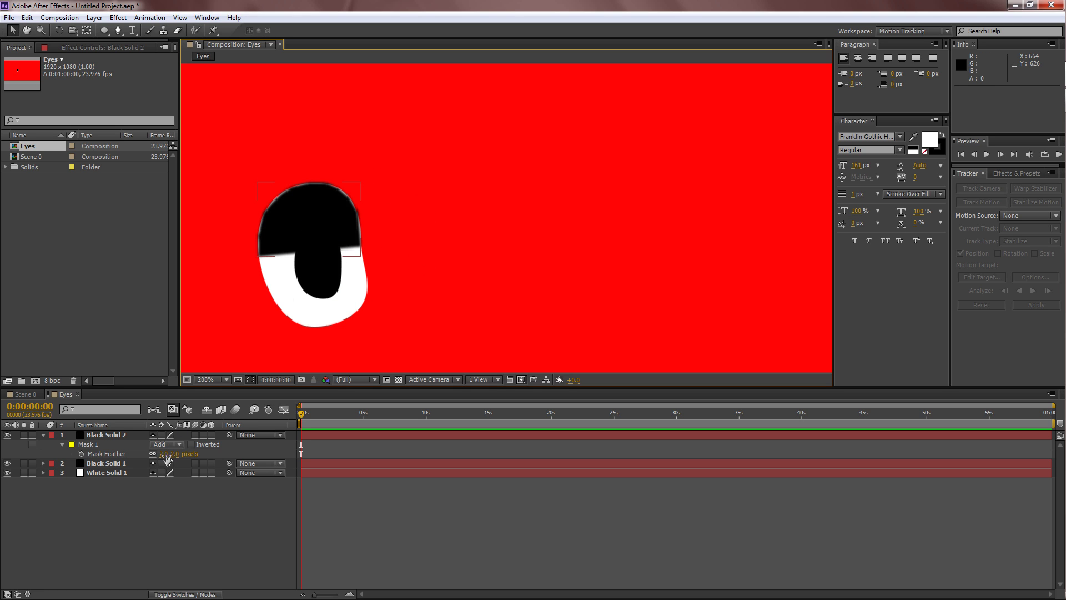
{"action": "left_click", "coordinate": [166, 454]}
{"action": "type", "text": "1"}
{"action": "key", "text": "Return"}
{"action": "left_click", "coordinate": [241, 339]}
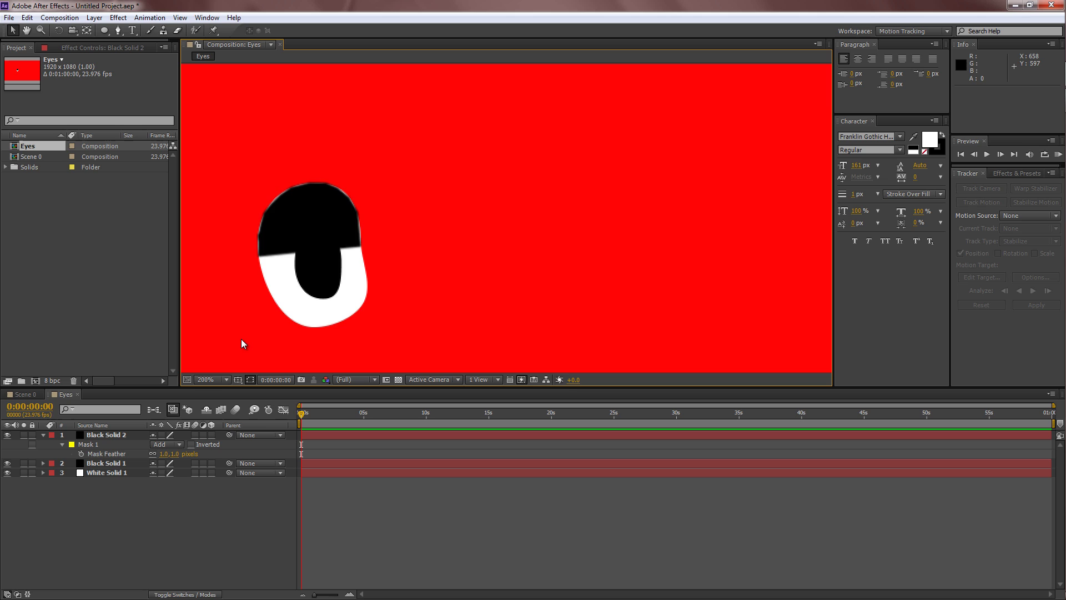
{"action": "scroll", "coordinate": [574, 231], "scroll_direction": "down", "scroll_amount": 3}
{"action": "scroll", "coordinate": [435, 244], "scroll_direction": "up", "scroll_amount": 1}
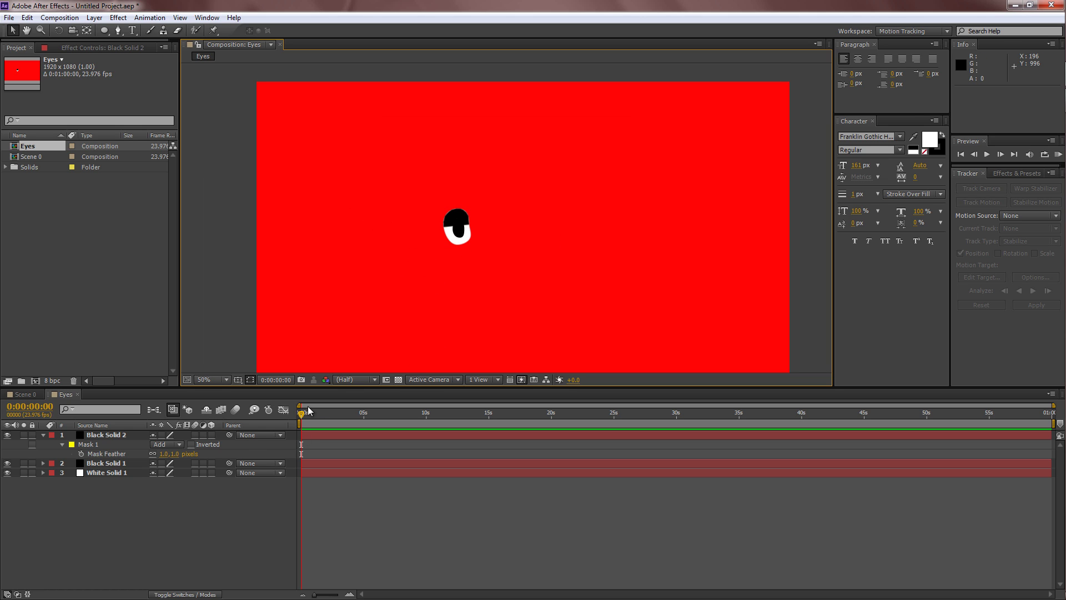
Expand the eyelid mask's properties and start keyframing its Mask Path at frame 0.
{"action": "left_click", "coordinate": [62, 444]}
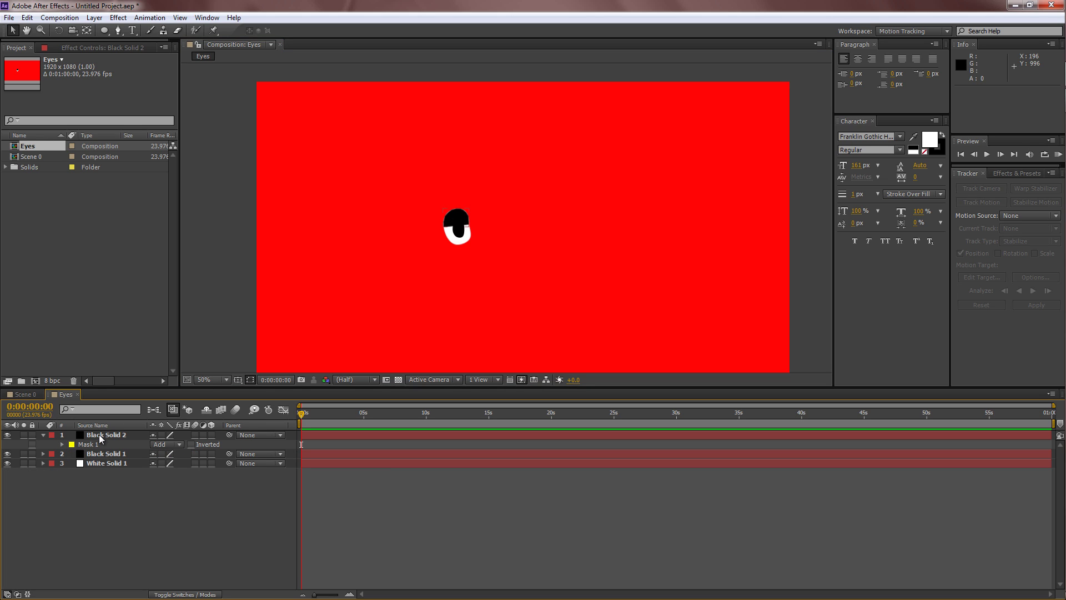
{"action": "left_click", "coordinate": [62, 444]}
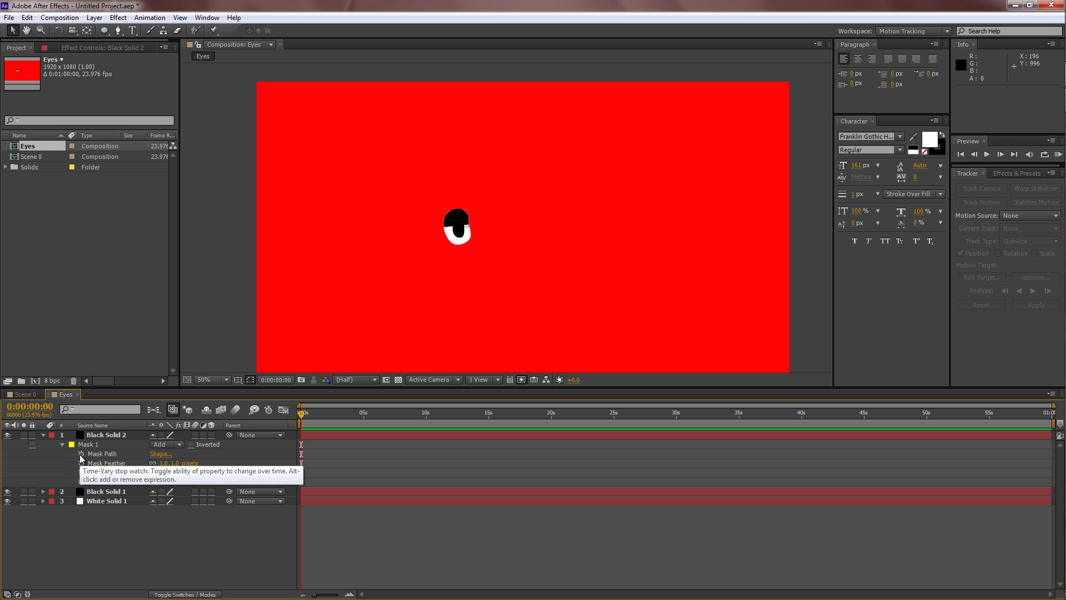
{"action": "left_click", "coordinate": [81, 454]}
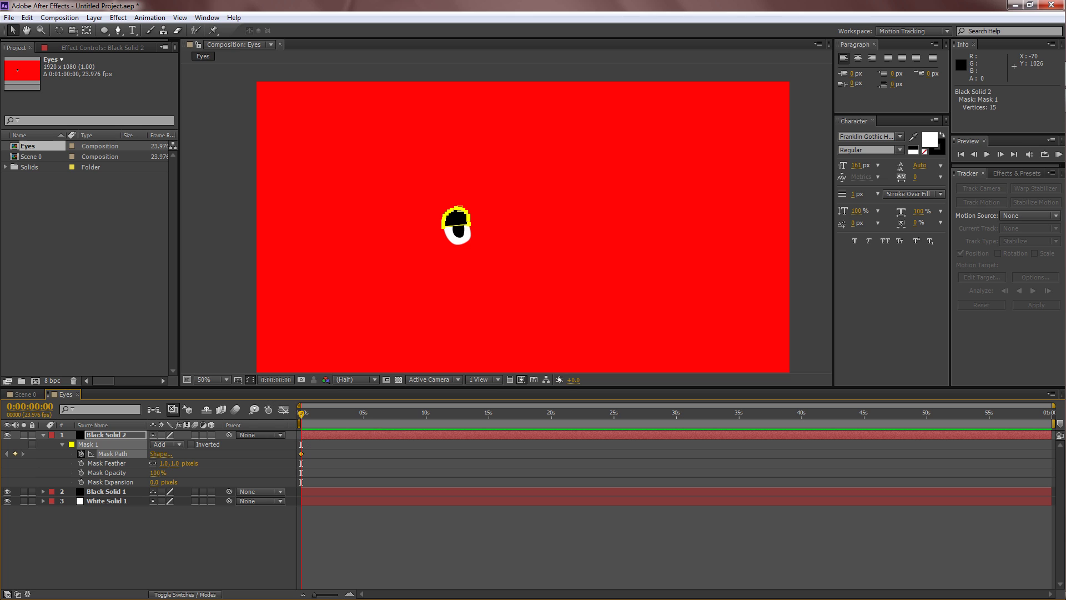
At frame 1, add vertices along the eyelid mask's lower edge and pull them down over the white eye to close the lid.
{"action": "left_click_drag", "start_coordinate": [319, 596], "coordinate": [344, 595]}
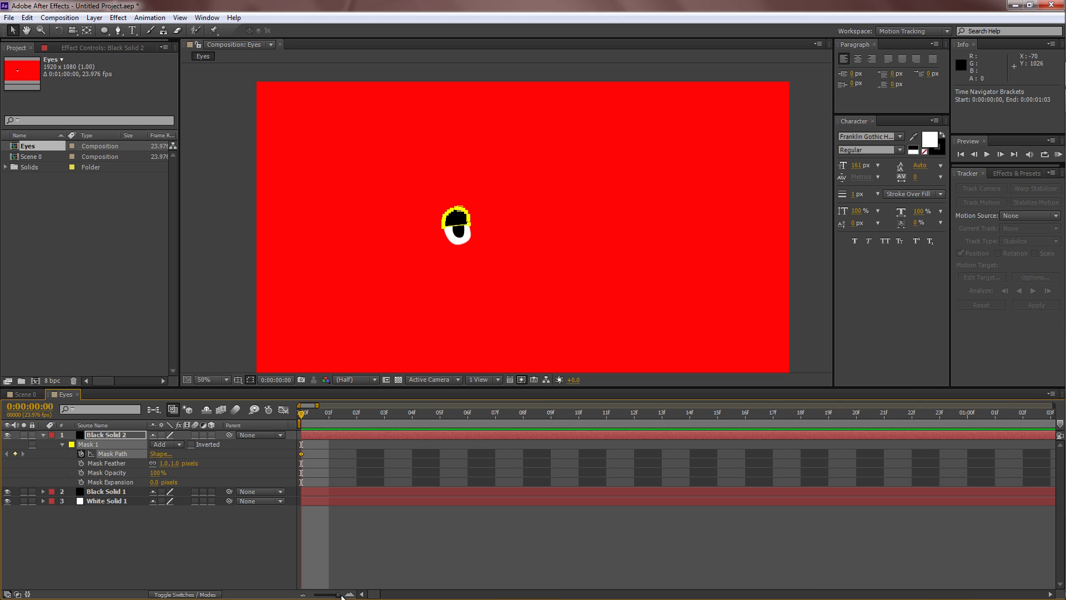
{"action": "left_click", "coordinate": [329, 420]}
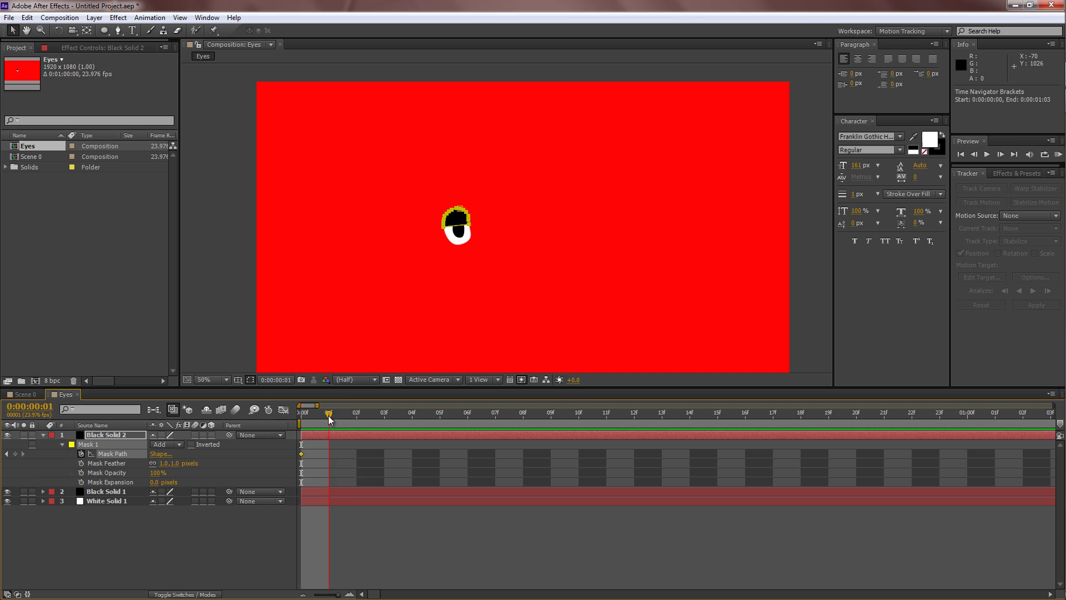
{"action": "key", "text": "period"}
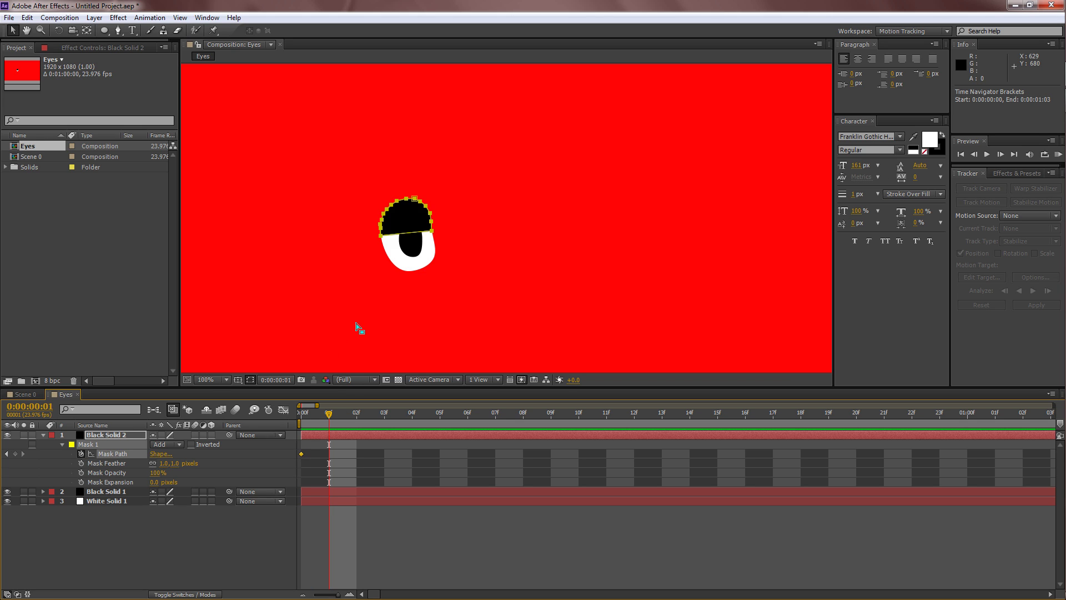
{"action": "key", "text": "period"}
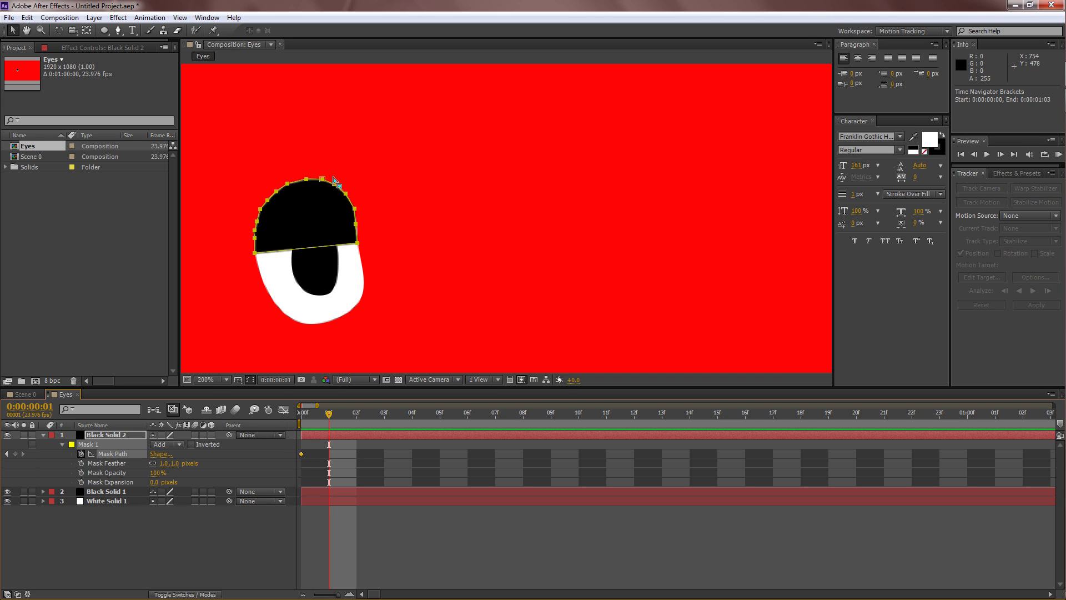
{"action": "left_click", "coordinate": [118, 30]}
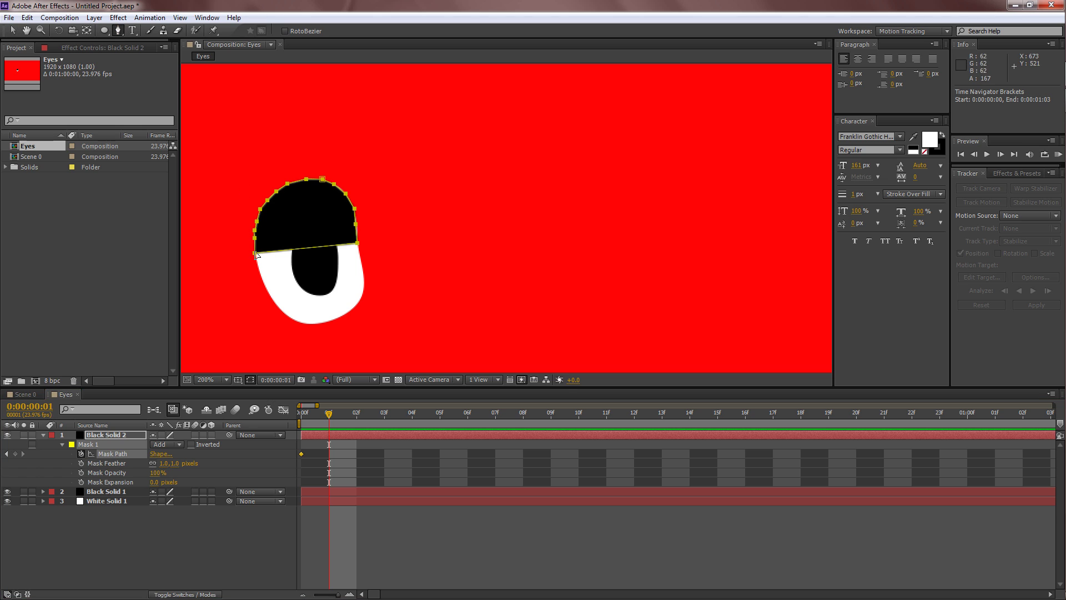
{"action": "left_click_drag", "start_coordinate": [255, 253], "coordinate": [282, 310]}
{"action": "key", "text": "ctrl+z"}
{"action": "left_click", "coordinate": [284, 250]}
{"action": "left_click_drag", "start_coordinate": [332, 265], "coordinate": [363, 291]}
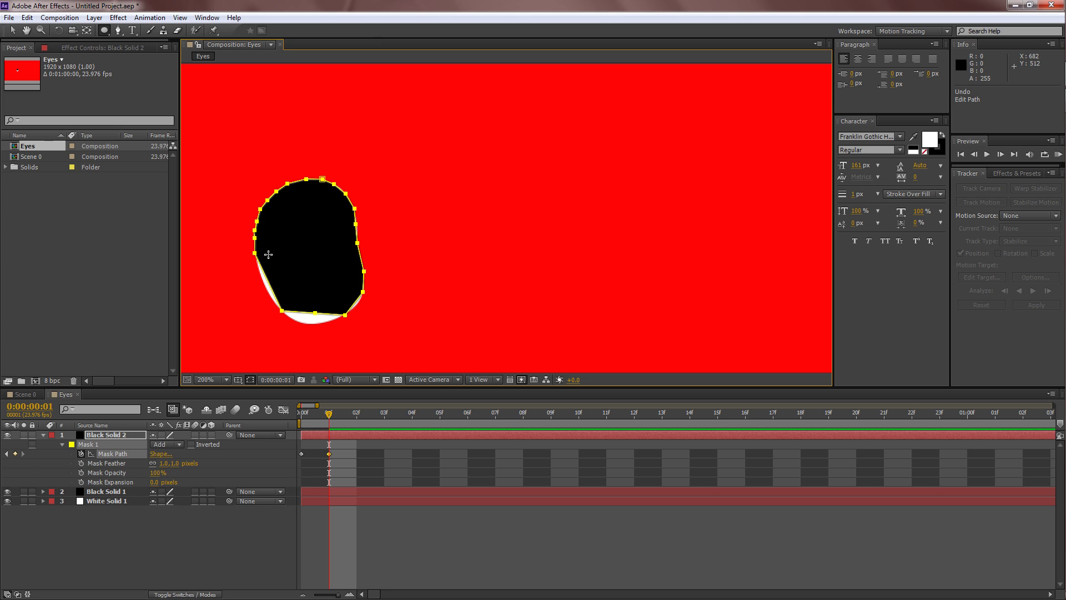
Add vertices on the closed eyelid mask's lower-left and bottom edges and move them out to the white eye's outline.
{"action": "left_click", "coordinate": [120, 32]}
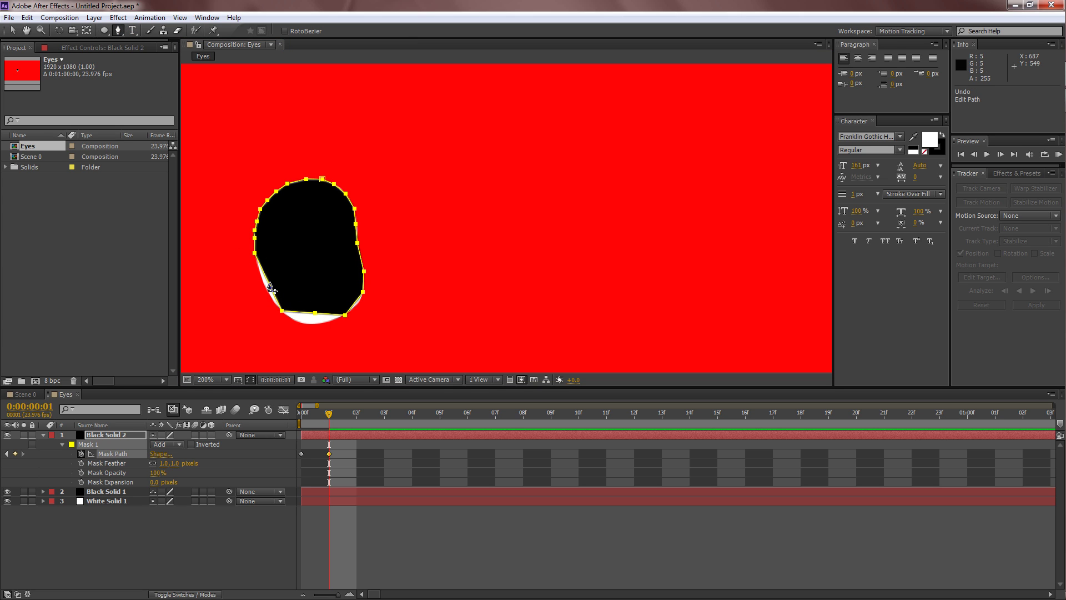
{"action": "left_click_drag", "start_coordinate": [271, 287], "coordinate": [319, 322]}
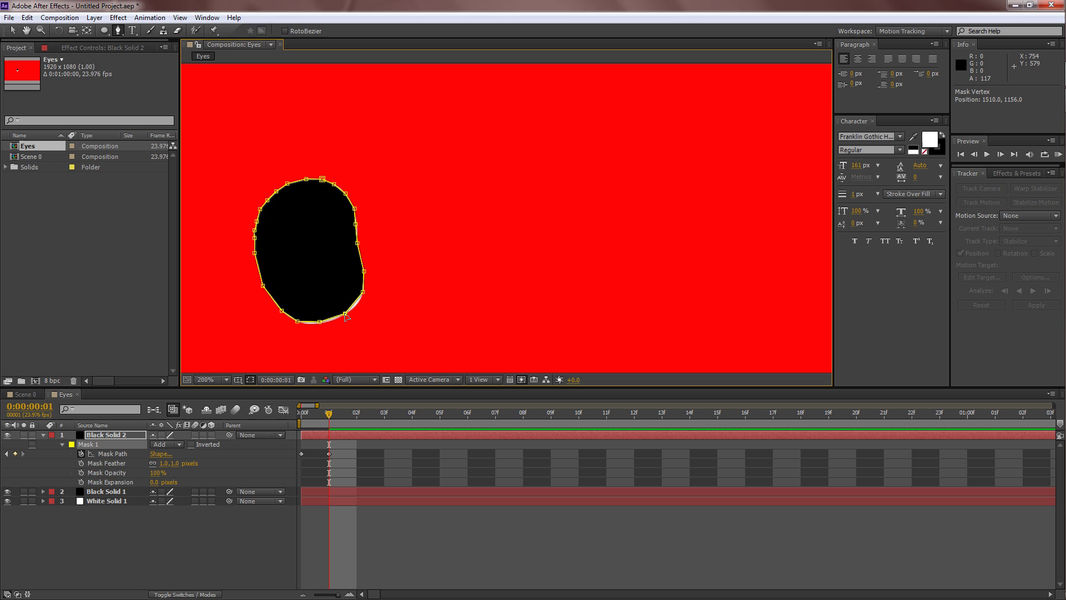
{"action": "key", "text": "v"}
{"action": "left_click", "coordinate": [212, 162]}
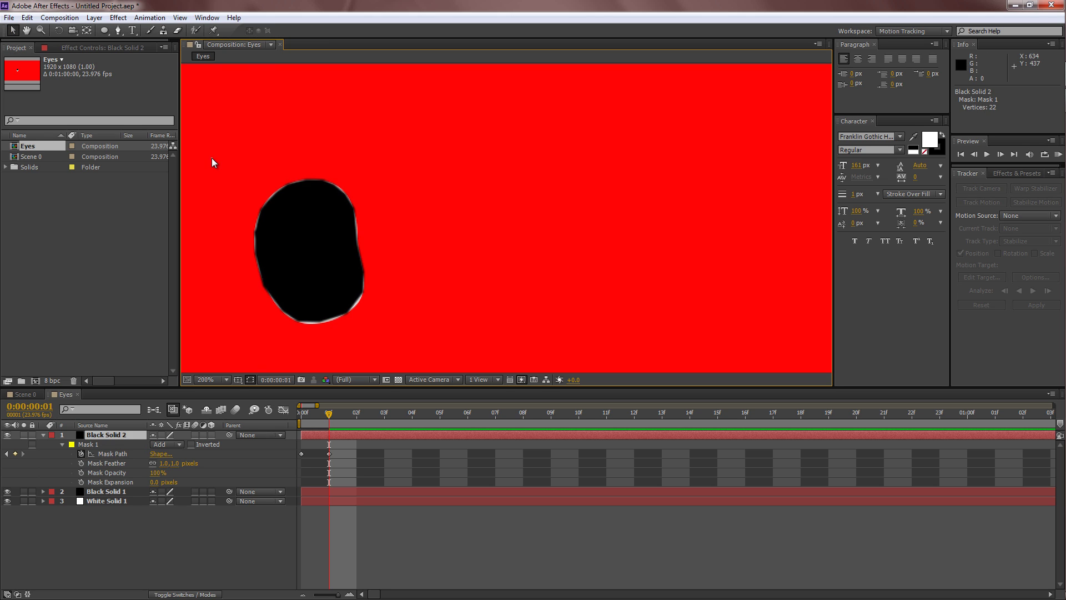
{"action": "key", "text": "comma"}
{"action": "key", "text": "comma"}
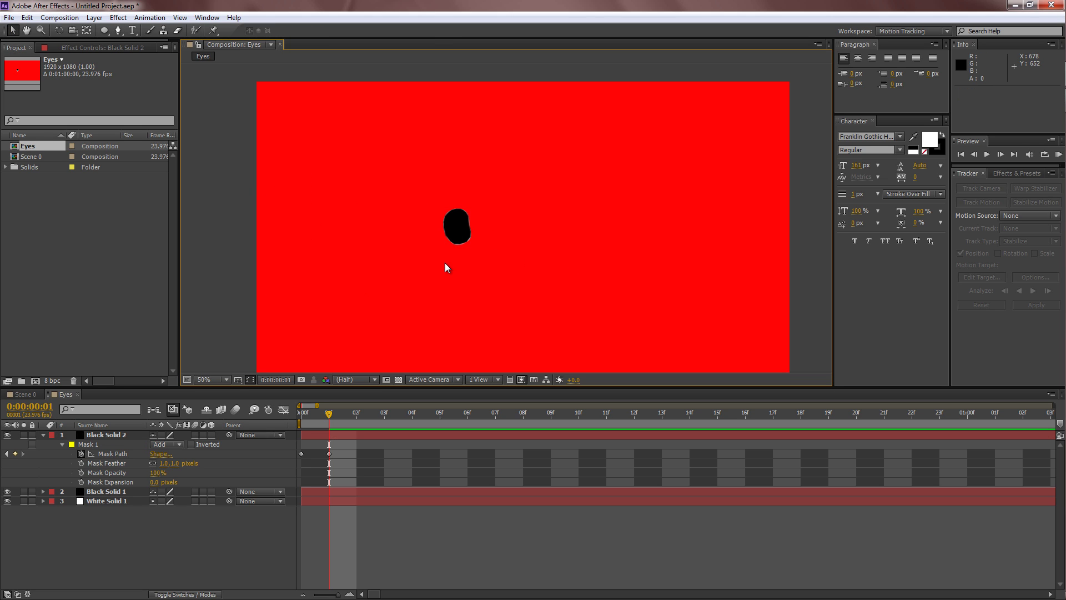
{"action": "key", "text": "period"}
{"action": "key", "text": "period"}
{"action": "key", "text": "comma"}
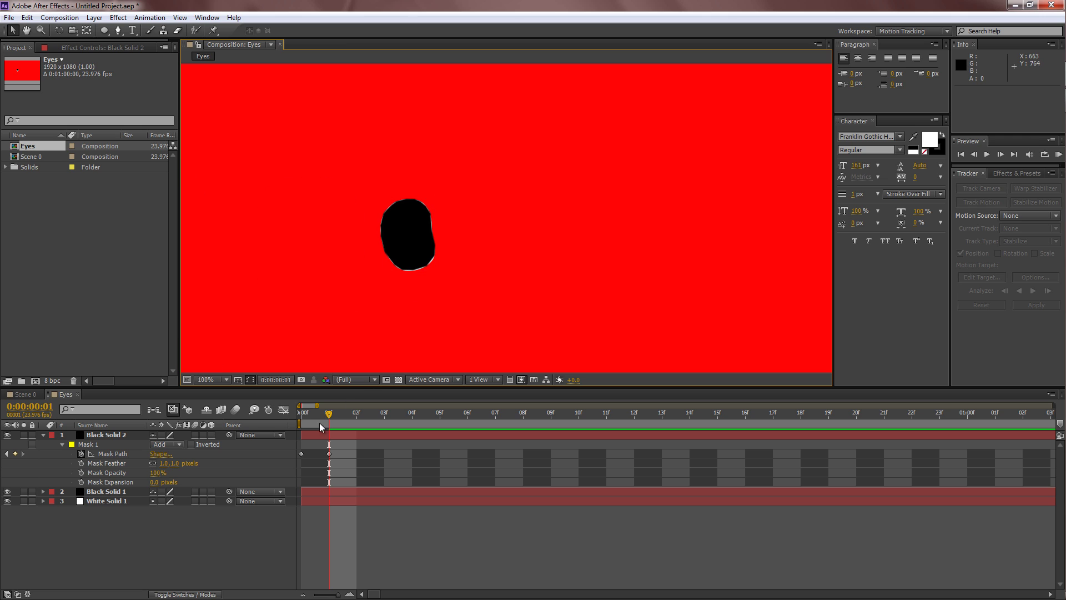
Copy the open-eyelid Mask Path keyframe from frame 0 to frame 3 and return the playhead to the start.
{"action": "left_click_drag", "start_coordinate": [329, 418], "coordinate": [288, 425]}
{"action": "left_click", "coordinate": [302, 453]}
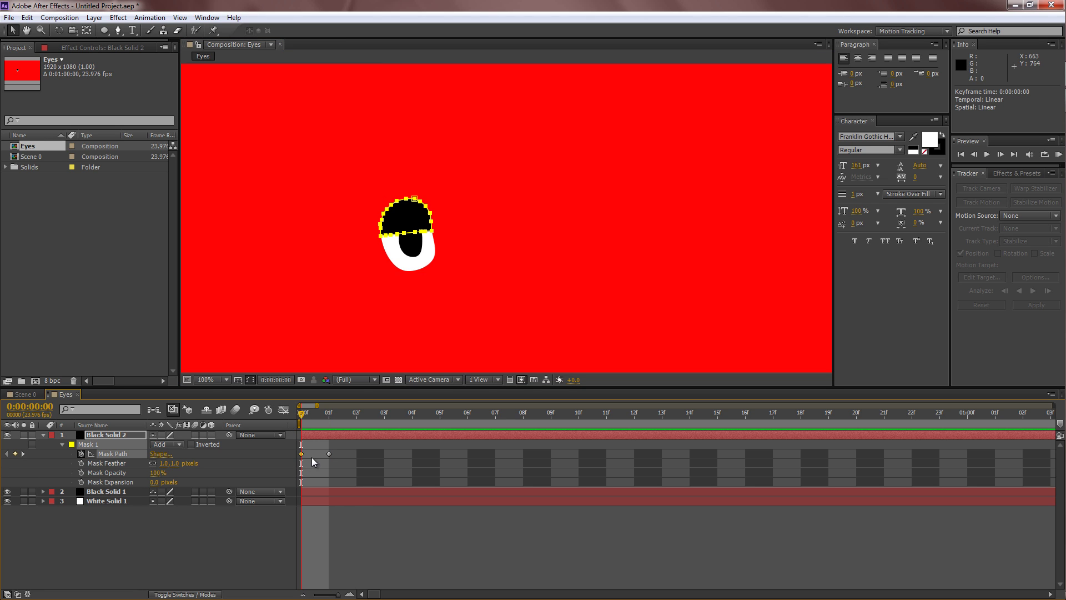
{"action": "key", "text": "ctrl+c"}
{"action": "left_click_drag", "start_coordinate": [309, 419], "coordinate": [383, 421]}
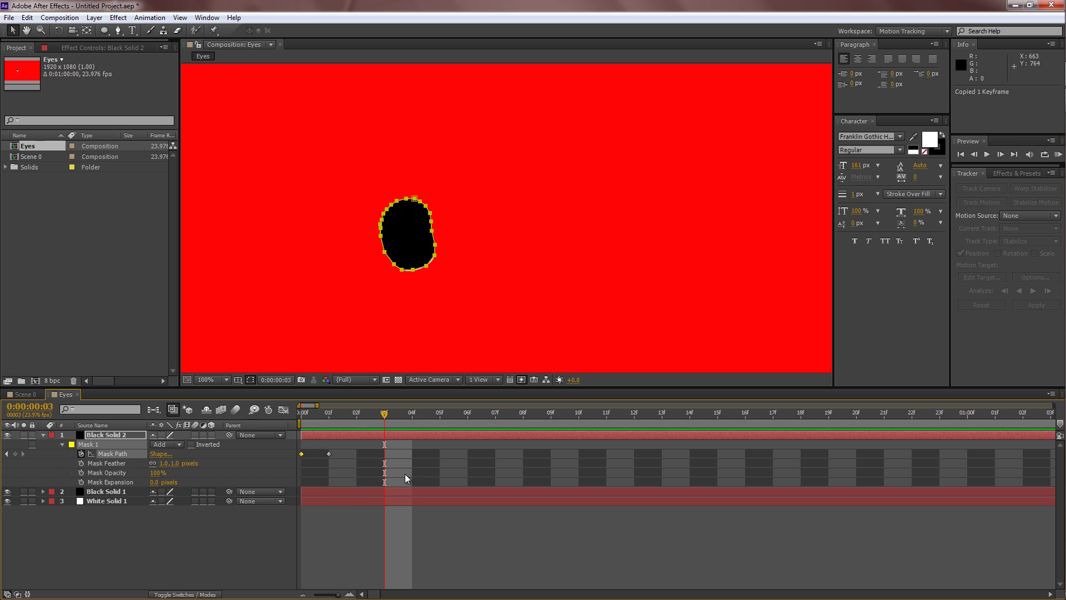
{"action": "key", "text": "ctrl+v"}
{"action": "left_click_drag", "start_coordinate": [336, 595], "coordinate": [331, 595]}
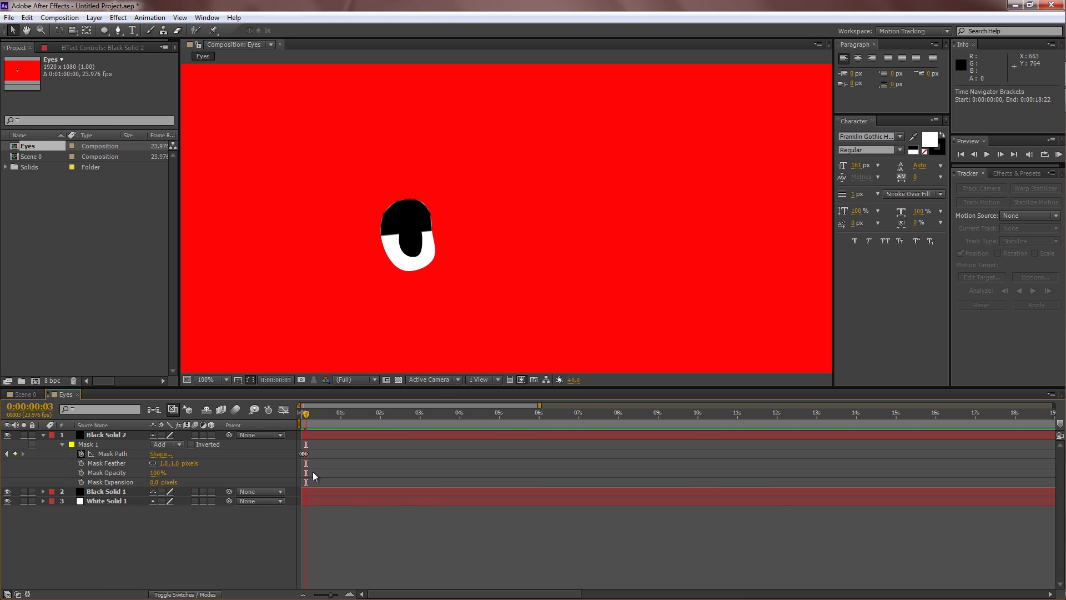
{"action": "left_click_drag", "start_coordinate": [305, 417], "coordinate": [297, 420]}
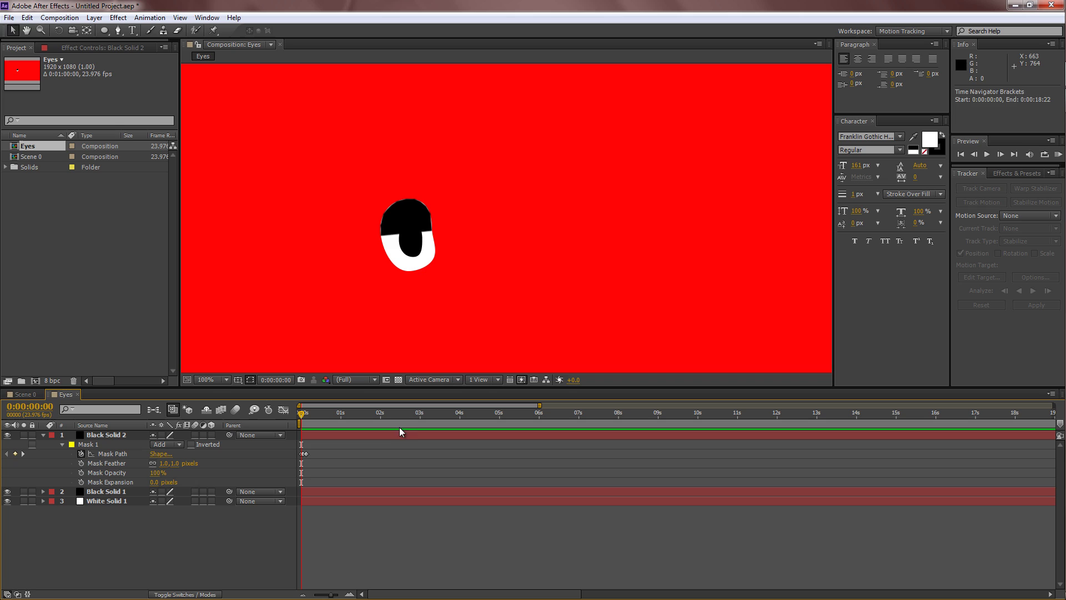
Copy the blink's three Mask Path keyframes and paste them repeatedly at irregular intervals along the timeline up to about 4.5 seconds.
{"action": "key", "text": "space"}
{"action": "key", "text": "space"}
{"action": "left_click_drag", "start_coordinate": [319, 460], "coordinate": [290, 417]}
{"action": "key", "text": "ctrl+c"}
{"action": "key", "text": "ctrl+v"}
{"action": "key", "text": "ctrl+v"}
{"action": "key", "text": "ctrl+v"}
{"action": "left_click", "coordinate": [353, 416]}
{"action": "key", "text": "ctrl+v"}
{"action": "key", "text": "ctrl+v"}
{"action": "key", "text": "ctrl+v"}
{"action": "key", "text": "ctrl+v"}
{"action": "key", "text": "ctrl+v"}
{"action": "key", "text": "ctrl+v"}
{"action": "key", "text": "ctrl+v"}
{"action": "key", "text": "ctrl+v"}
{"action": "key", "text": "ctrl+v"}
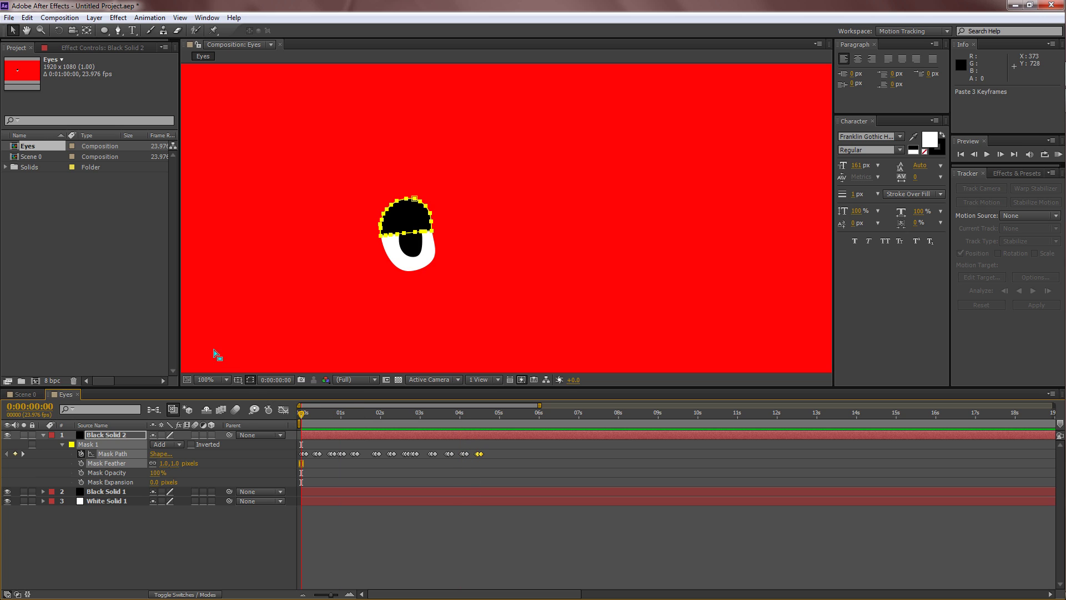
Play back the Eyes composition from the start to check the timing of the repeated blinks.
{"action": "left_click", "coordinate": [215, 354]}
{"action": "key", "text": "space"}
{"action": "key", "text": "space"}
{"action": "left_click", "coordinate": [252, 349]}
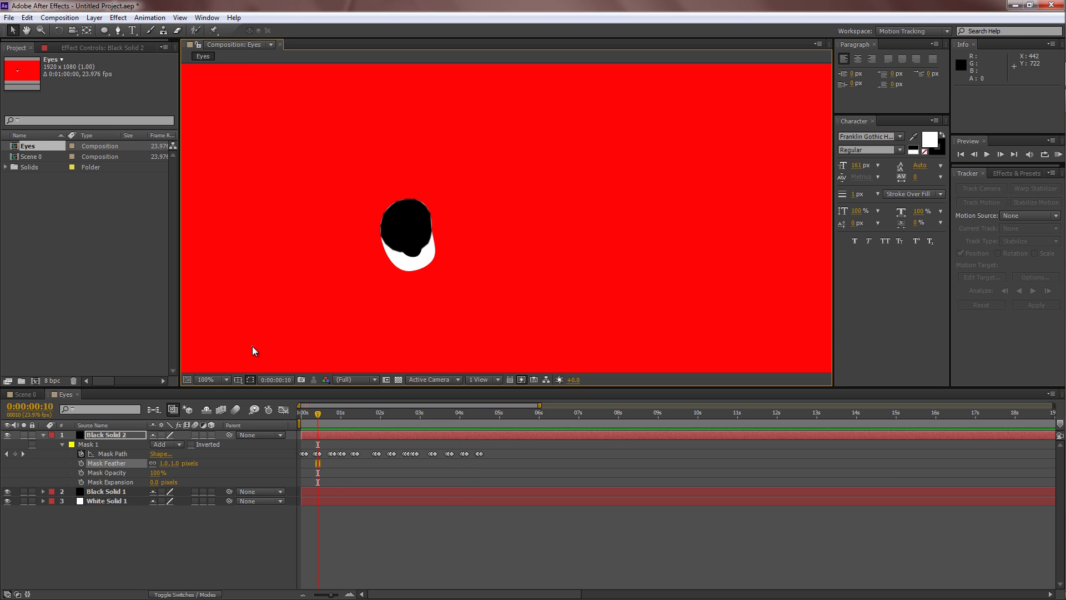
{"action": "left_click_drag", "start_coordinate": [311, 417], "coordinate": [301, 418]}
{"action": "key", "text": "space"}
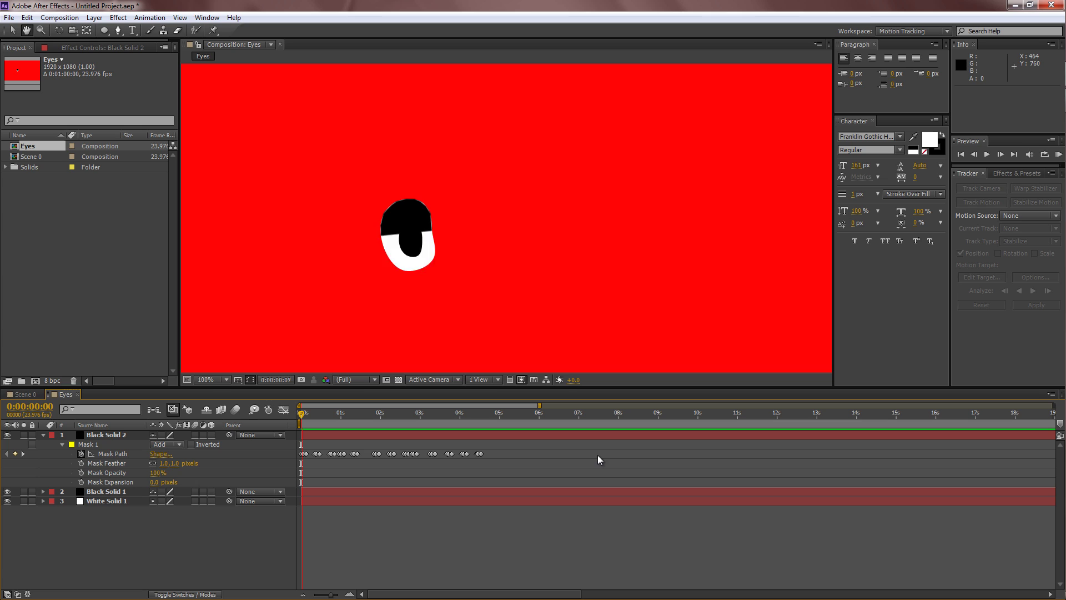
{"action": "key", "text": "space"}
{"action": "scroll", "coordinate": [481, 296], "scroll_direction": "down", "scroll_amount": 1}
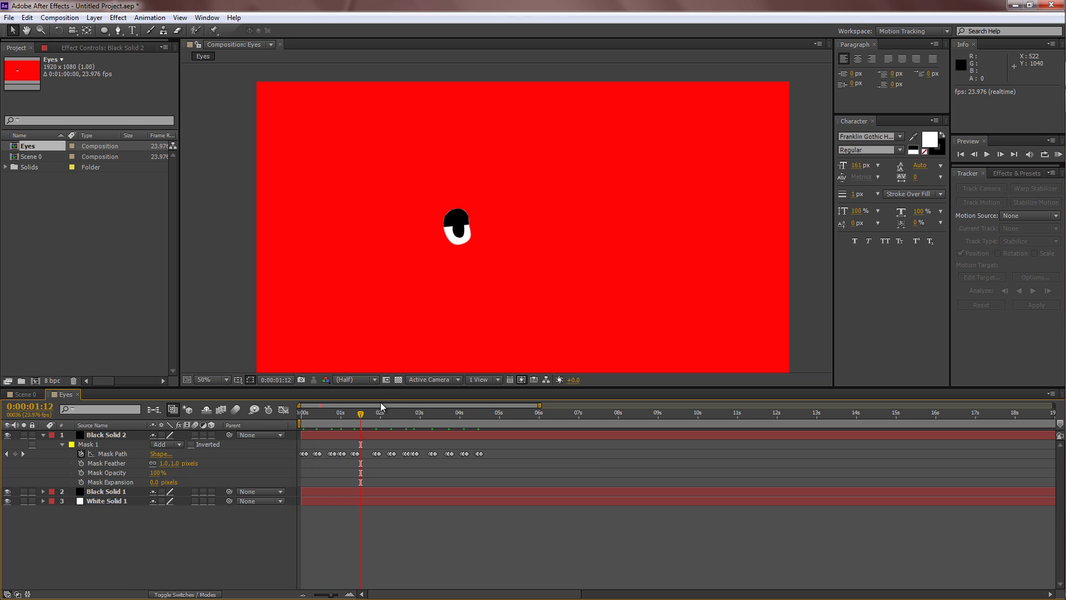
{"action": "left_click_drag", "start_coordinate": [361, 414], "coordinate": [243, 418]}
{"action": "key", "text": "space"}
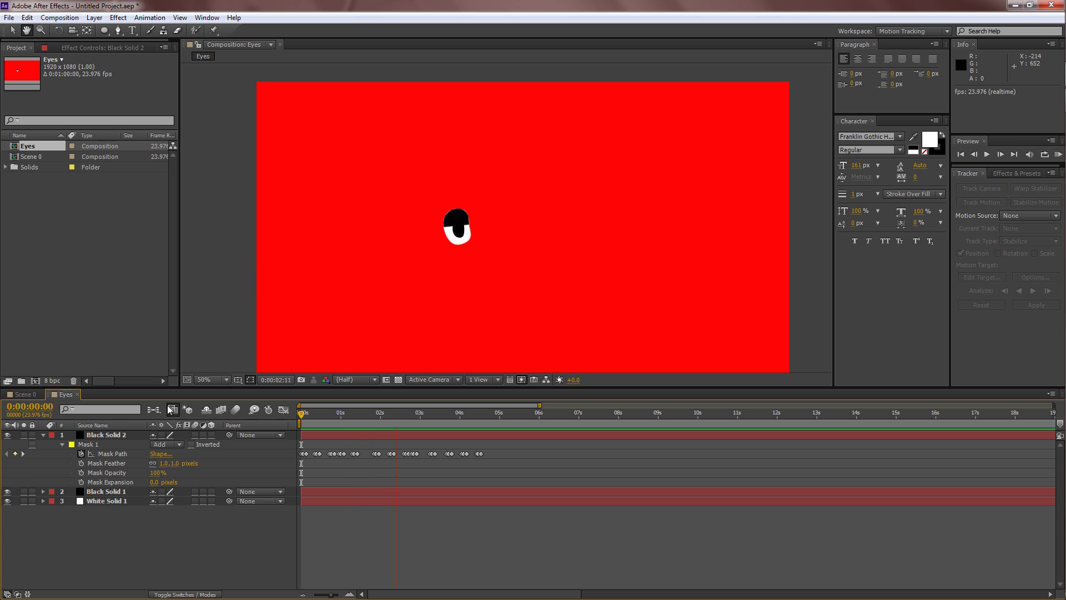
{"action": "key", "text": "space"}
Close the Eyes composition and add it to Scene 0 as a layer above the BLock layer.
{"action": "left_click", "coordinate": [78, 394]}
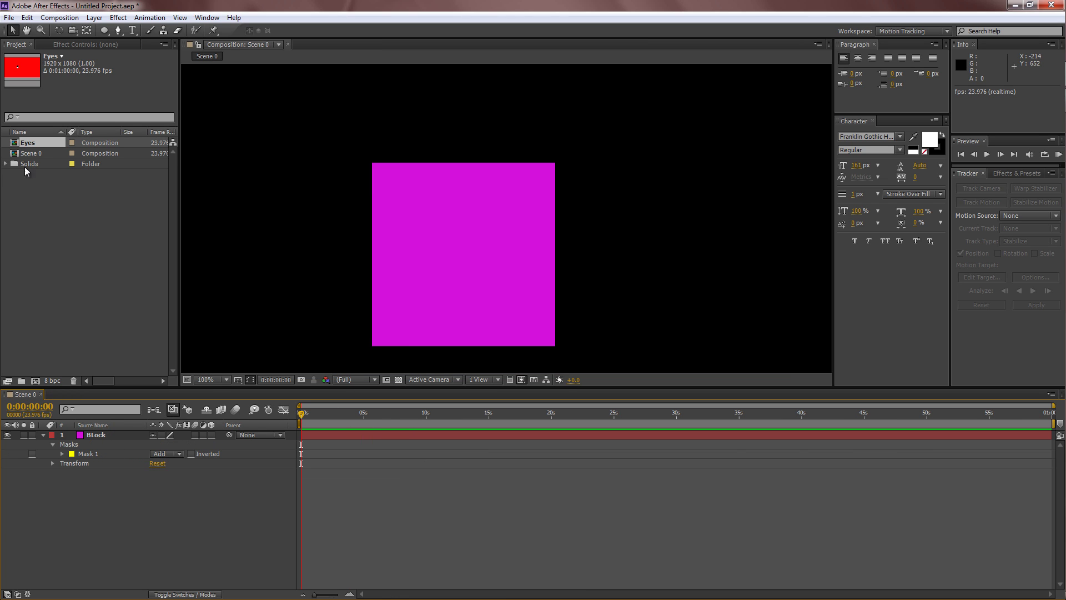
{"action": "left_click_drag", "start_coordinate": [30, 143], "coordinate": [101, 471]}
{"action": "key", "text": "ctrl+shift+bracketright"}
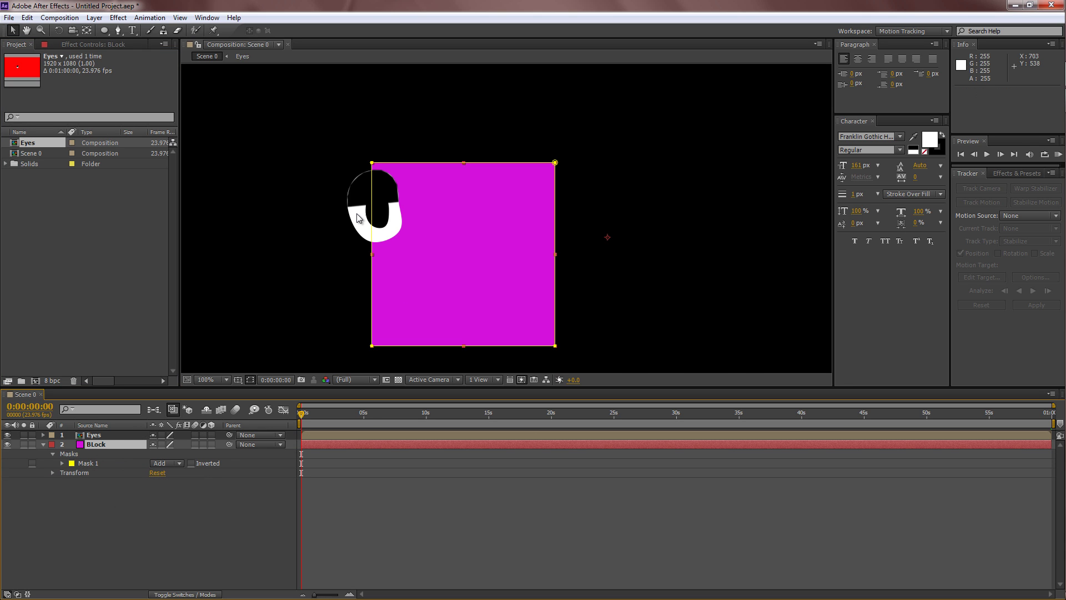
Scale the Eyes layer to about 81% by 79% and place the eye on the upper-left part of the magenta block.
{"action": "left_click_drag", "start_coordinate": [362, 216], "coordinate": [406, 230]}
{"action": "key", "text": "comma"}
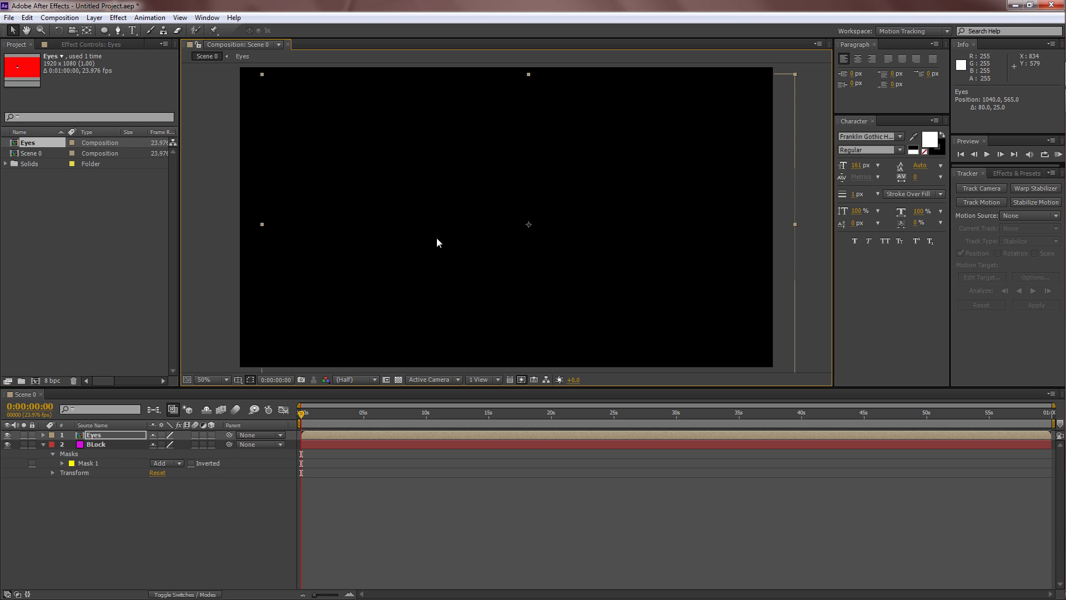
{"action": "left_click_drag", "start_coordinate": [262, 74], "coordinate": [312, 105]}
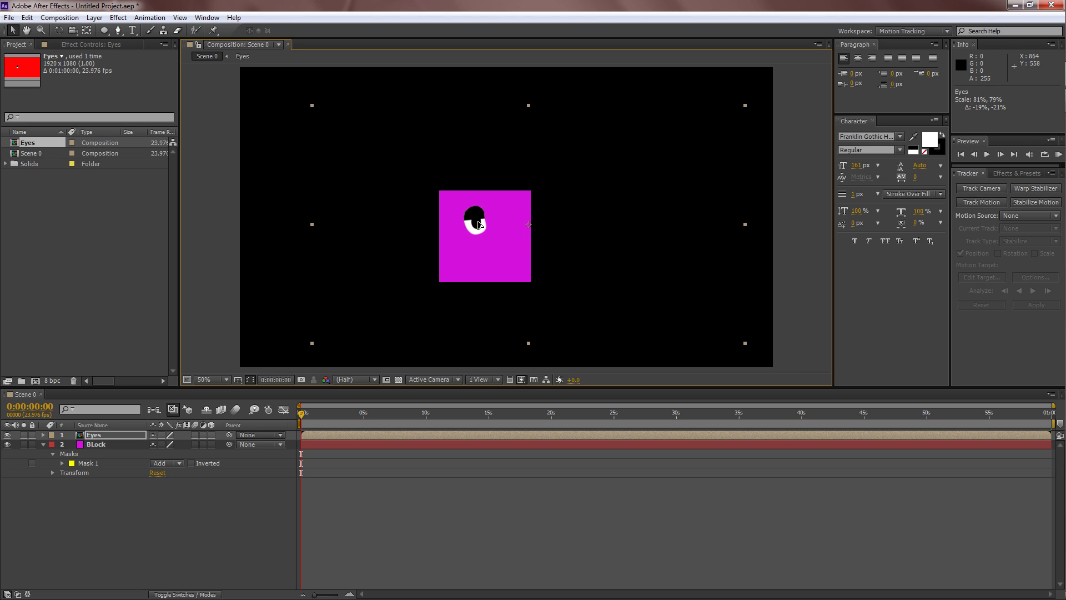
{"action": "left_click_drag", "start_coordinate": [480, 224], "coordinate": [472, 226]}
{"action": "left_click", "coordinate": [257, 287]}
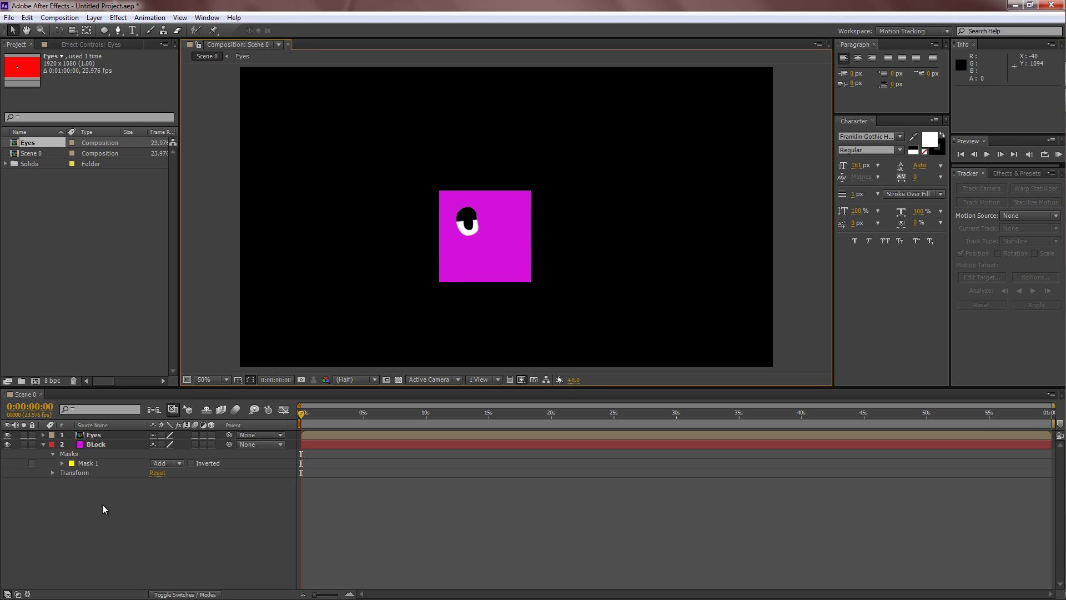
Rename the Eyes layer in Scene 0 as Right Eye.
{"action": "left_click", "coordinate": [112, 434]}
{"action": "key", "text": "Return"}
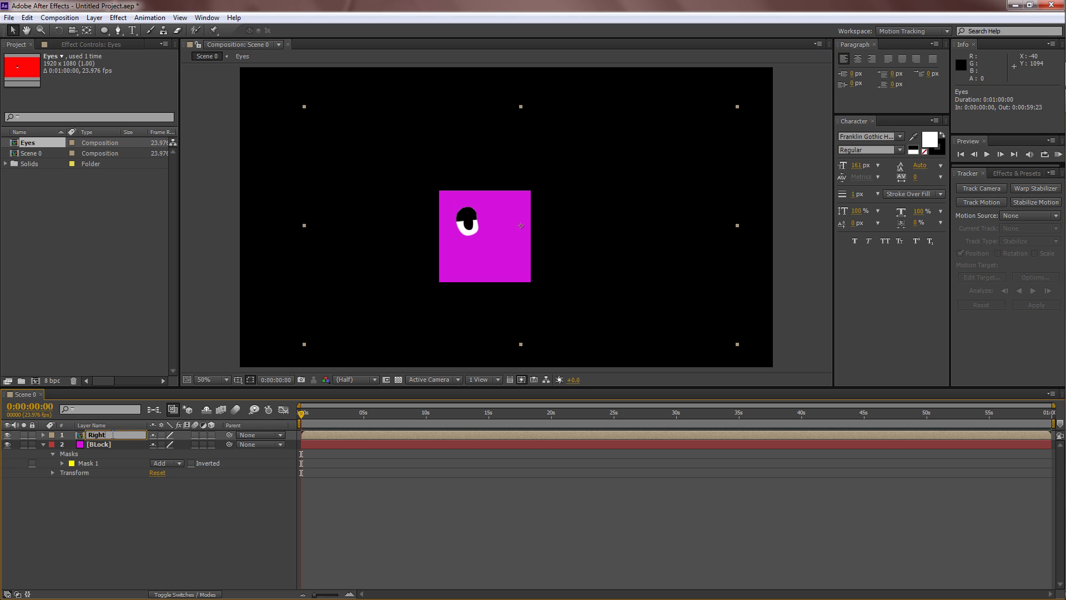
{"action": "type", "text": "Right Eye"}
{"action": "key", "text": "Return"}
Duplicate the Right Eye layer and rename the copy as Left Eye.
{"action": "key", "text": "ctrl+d"}
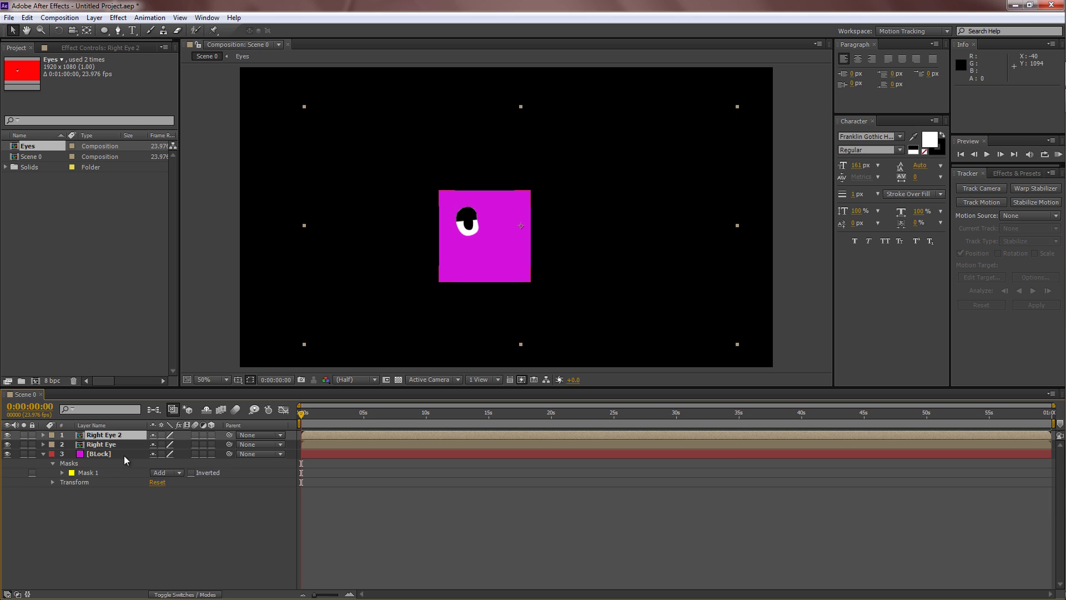
{"action": "key", "text": "Return"}
{"action": "type", "text": "Li"}
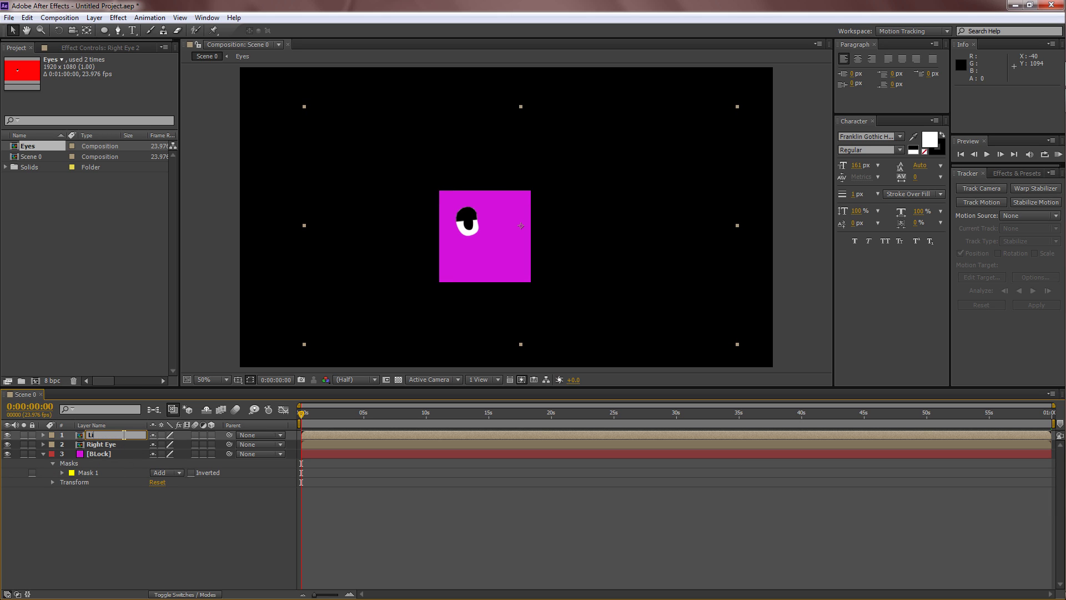
{"action": "type", "text": "ft Eye"}
{"action": "key", "text": "Return"}
Move the Left Eye layer beside the other eye on the block's upper right and set its rotation to 8°.
{"action": "key", "text": "r"}
{"action": "left_click_drag", "start_coordinate": [473, 225], "coordinate": [506, 224]}
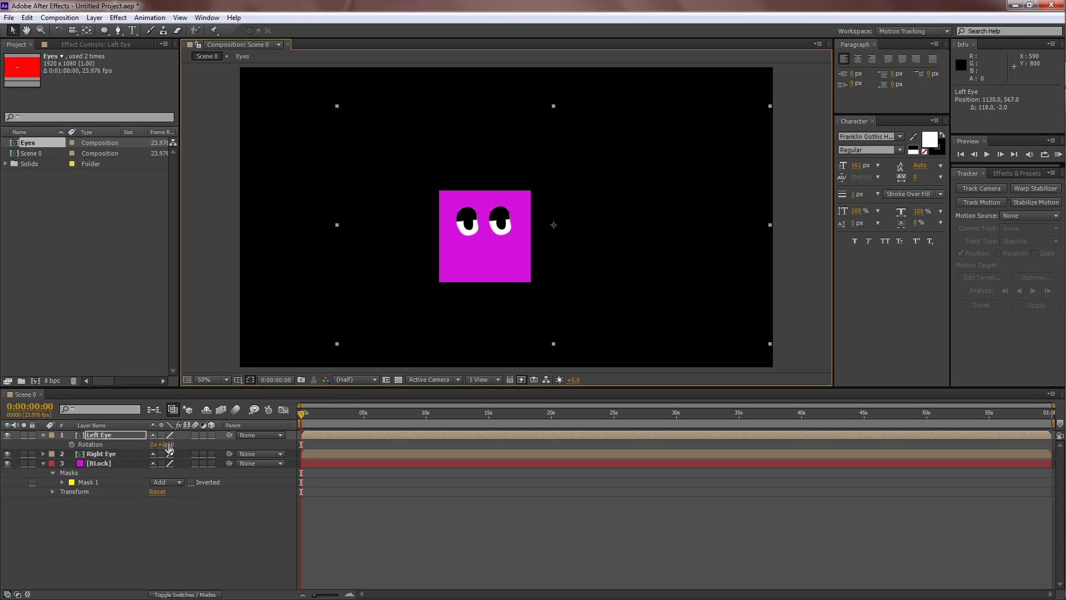
{"action": "left_click_drag", "start_coordinate": [169, 444], "coordinate": [173, 445]}
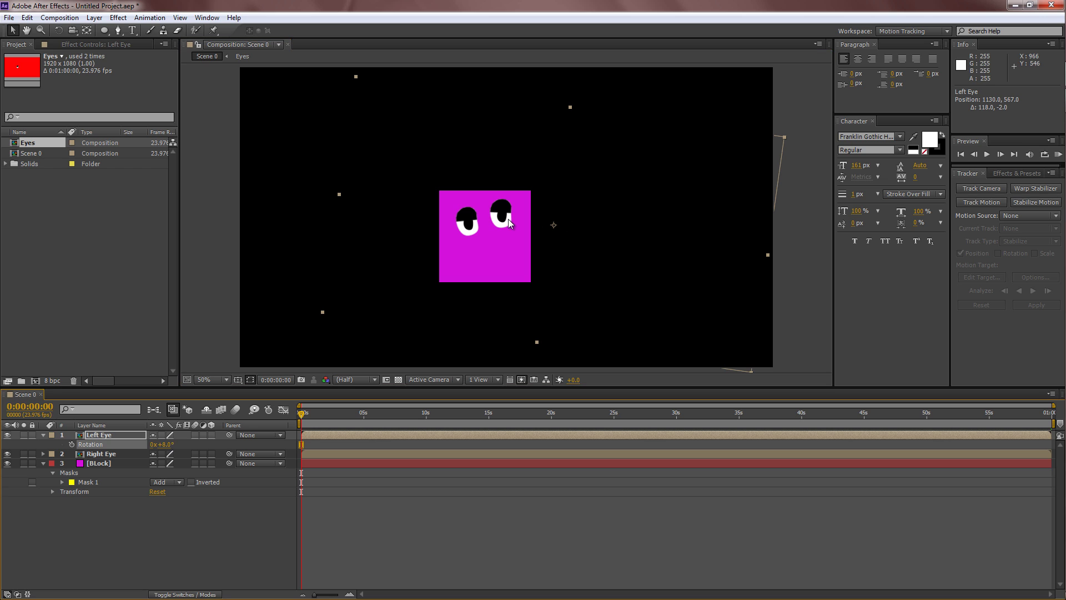
{"action": "left_click_drag", "start_coordinate": [509, 219], "coordinate": [506, 223]}
{"action": "left_click", "coordinate": [262, 252]}
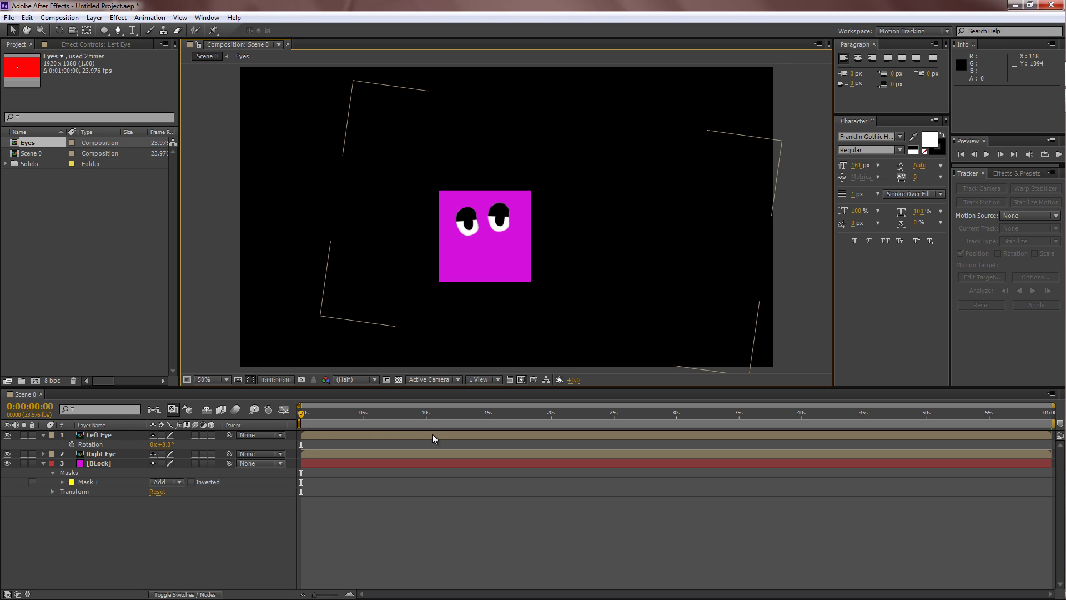
Play back Scene 0 to check both eyes blinking on the block, and return the playhead to the start.
{"action": "key", "text": "space"}
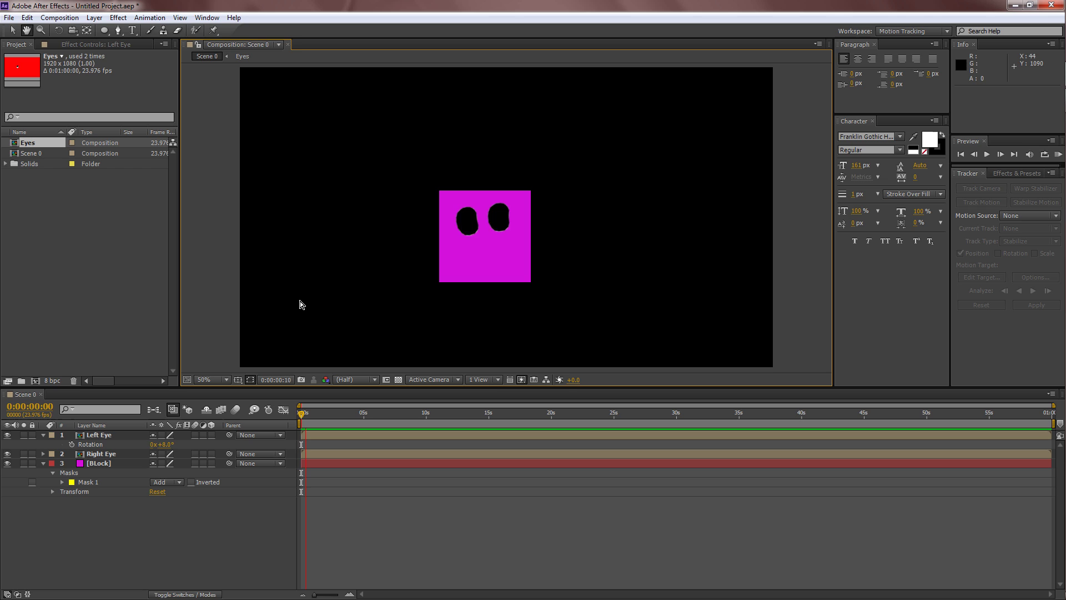
{"action": "key", "text": "comma"}
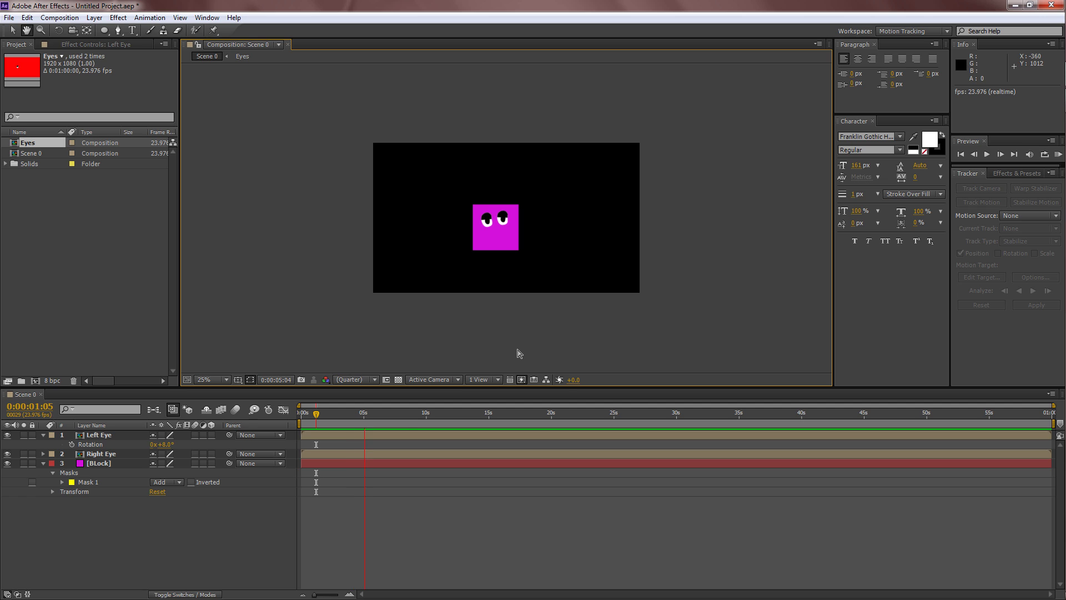
{"action": "key", "text": "space"}
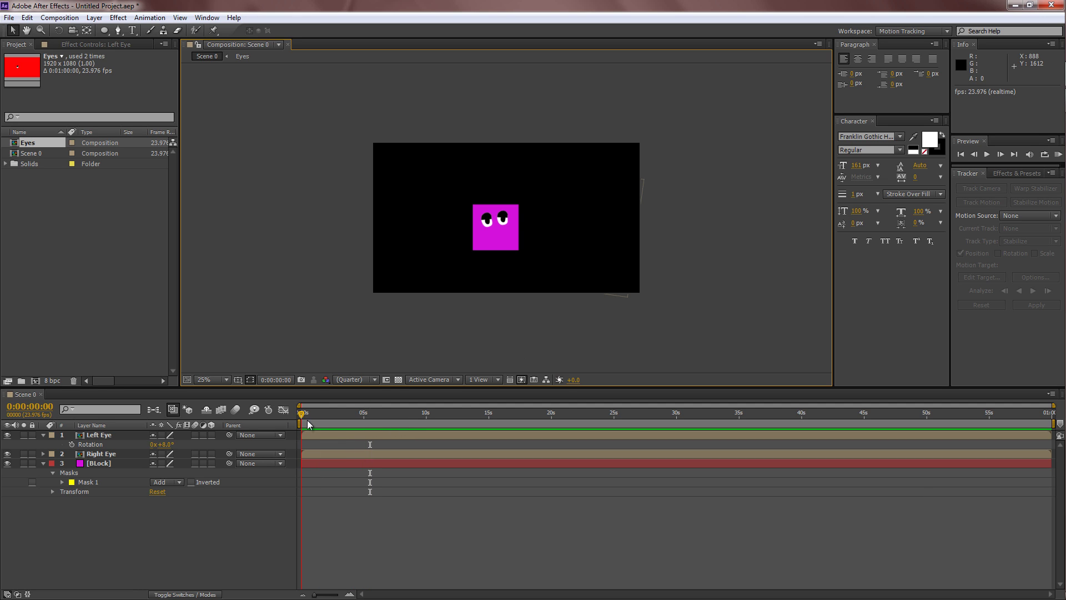
{"action": "key", "text": "space"}
{"action": "key", "text": "space"}
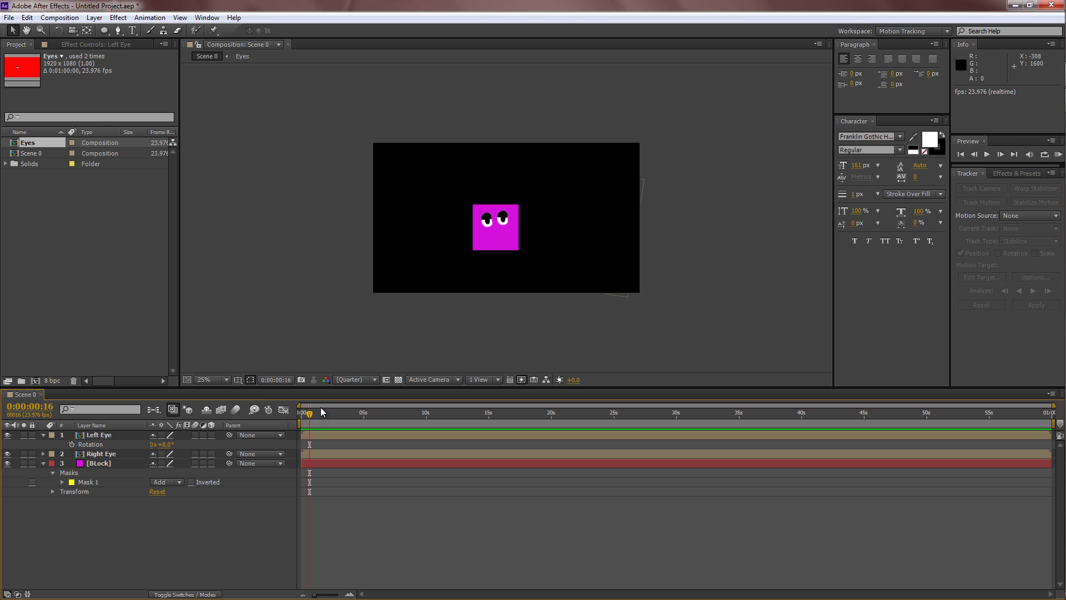
{"action": "left_click_drag", "start_coordinate": [309, 412], "coordinate": [301, 412]}
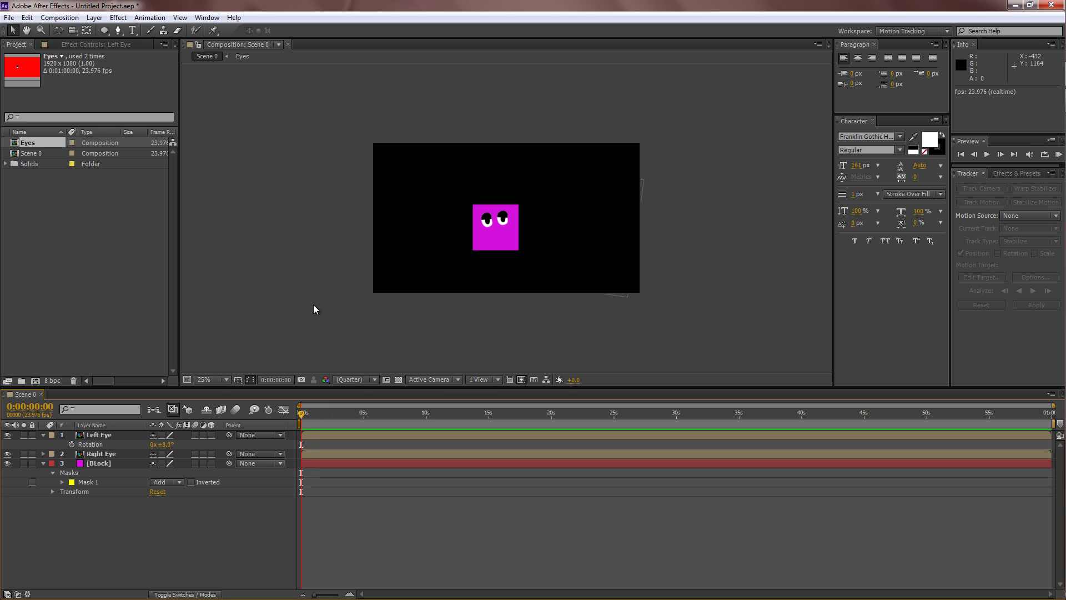